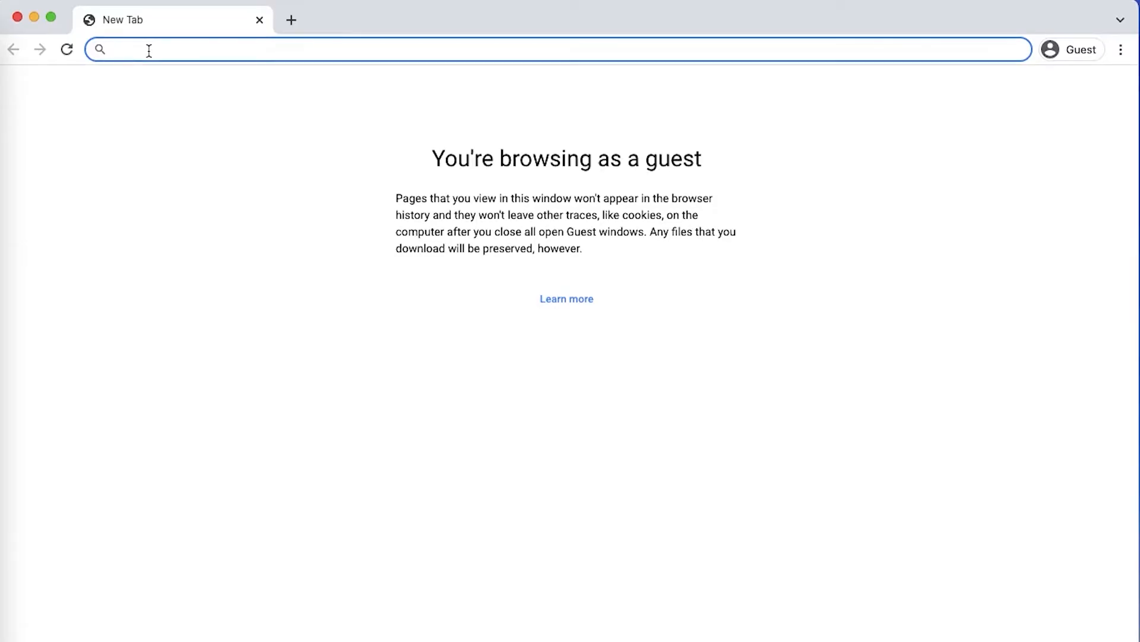
Open app.nandico.in and sign in with the saved mobile number and a one-time code
{"action": "type", "text": "app.nandico."}
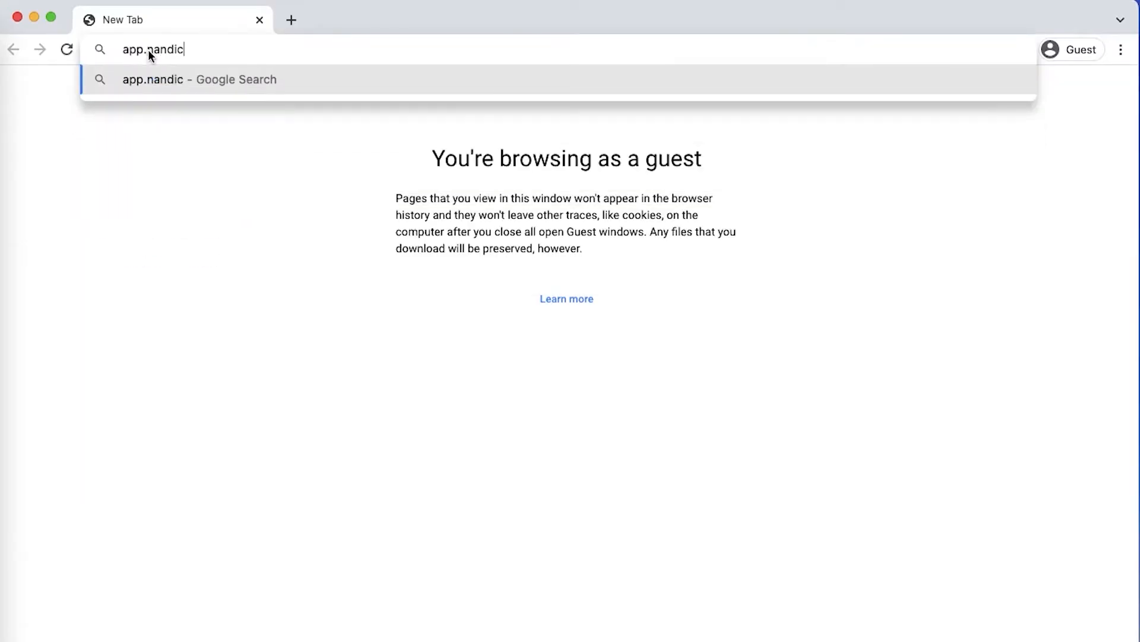
{"action": "type", "text": "in"}
{"action": "key", "text": "Return"}
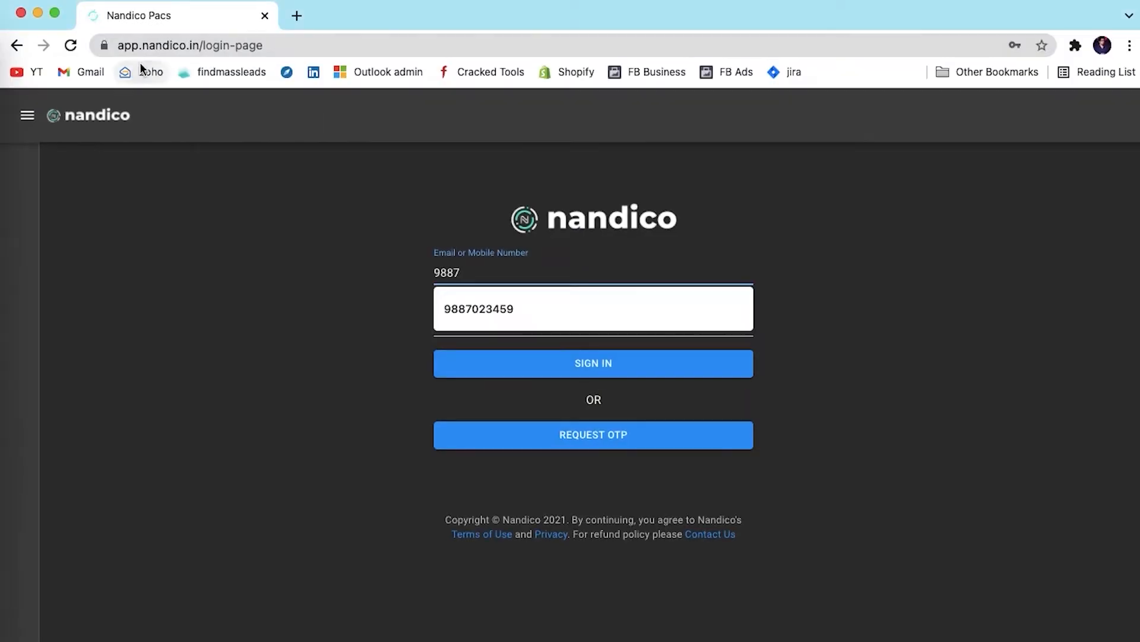
{"action": "left_click", "coordinate": [522, 306]}
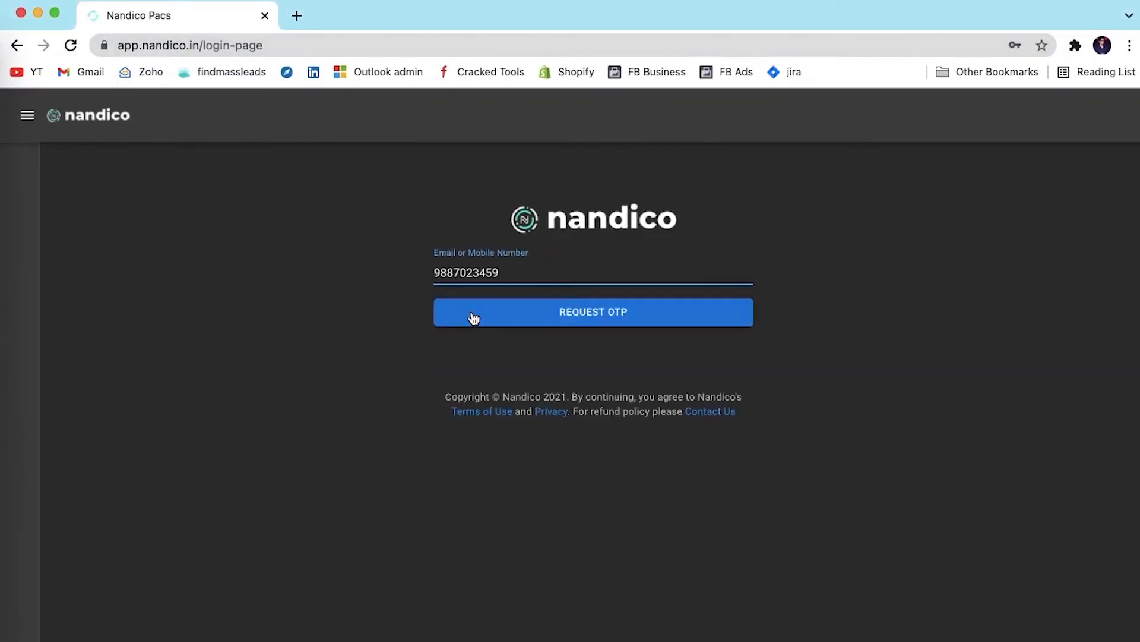
{"action": "left_click", "coordinate": [509, 322]}
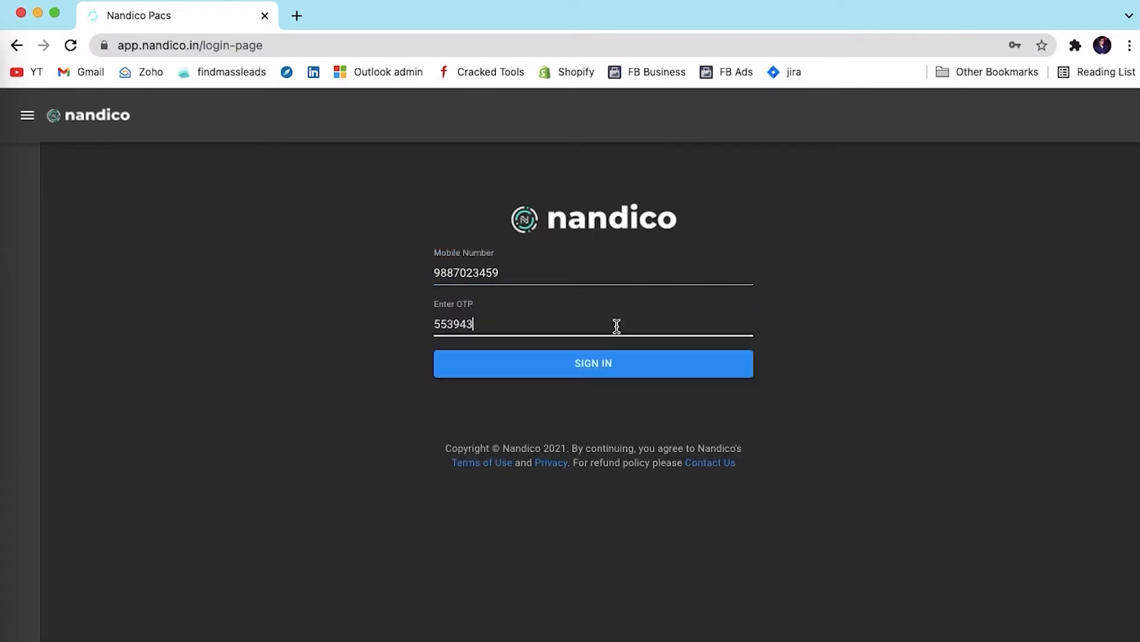
{"action": "left_click", "coordinate": [593, 371]}
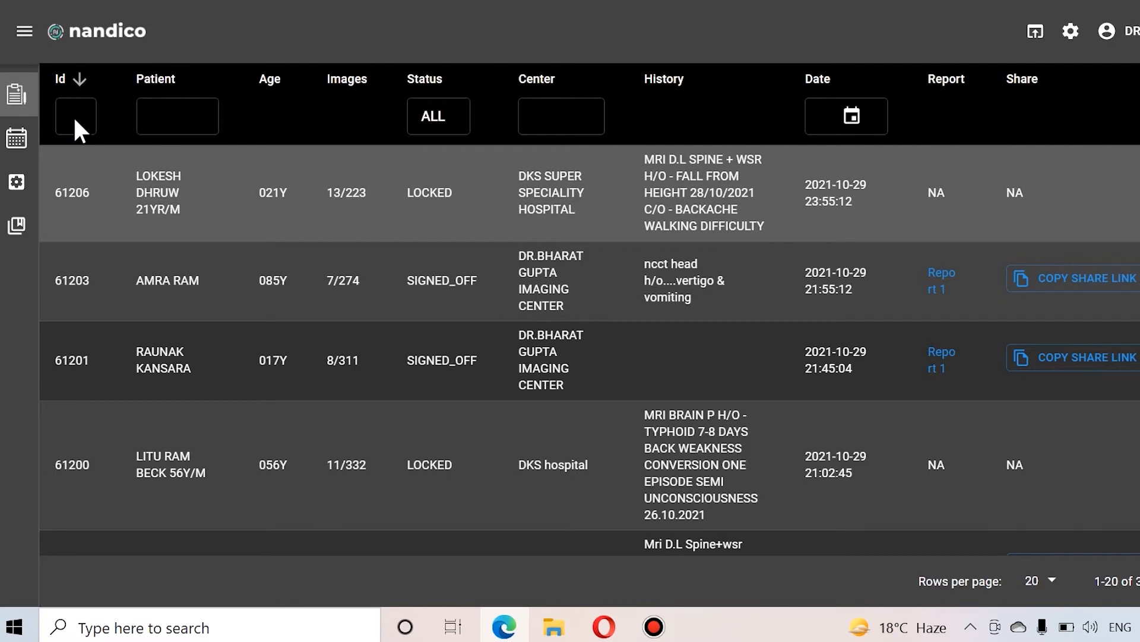
Enter part of the patient's name in the Patient filter, then trim its last characters
{"action": "left_click", "coordinate": [177, 116]}
{"action": "type", "text": "utta"}
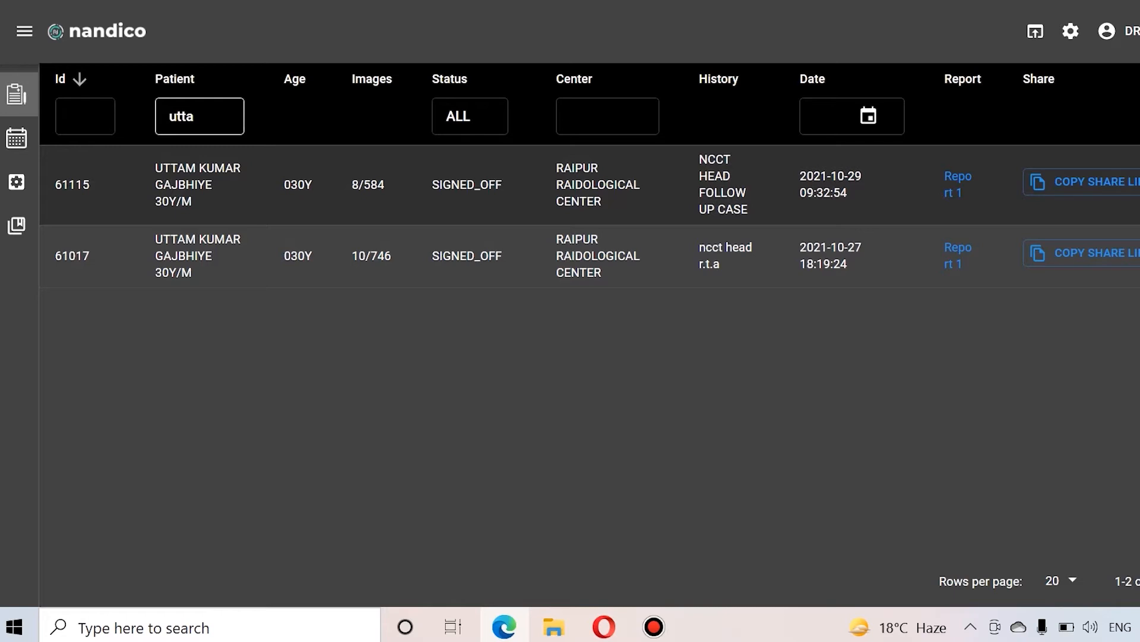
{"action": "left_click", "coordinate": [202, 116]}
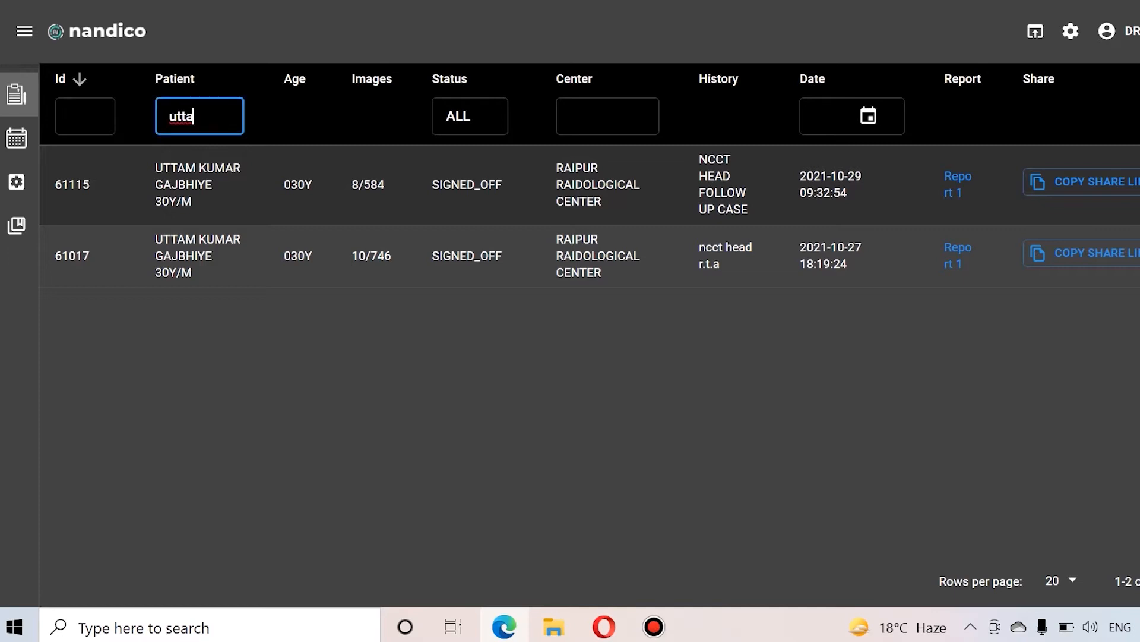
{"action": "key", "text": "BackSpace"}
{"action": "key", "text": "BackSpace"}
{"action": "key", "text": "BackSpace"}
{"action": "key", "text": "BackSpace"}
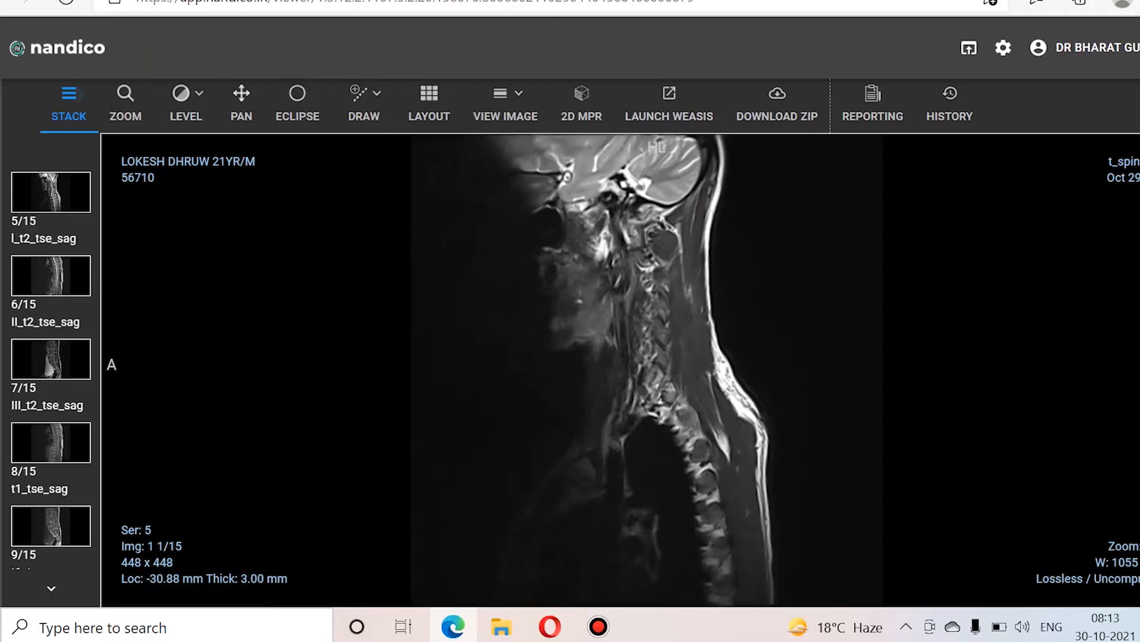
Page the sagittal spine MRI down to slice 7 of 15
{"action": "left_click", "coordinate": [80, 94]}
{"action": "scroll", "coordinate": [646, 369], "scroll_direction": "down", "scroll_amount": 4}
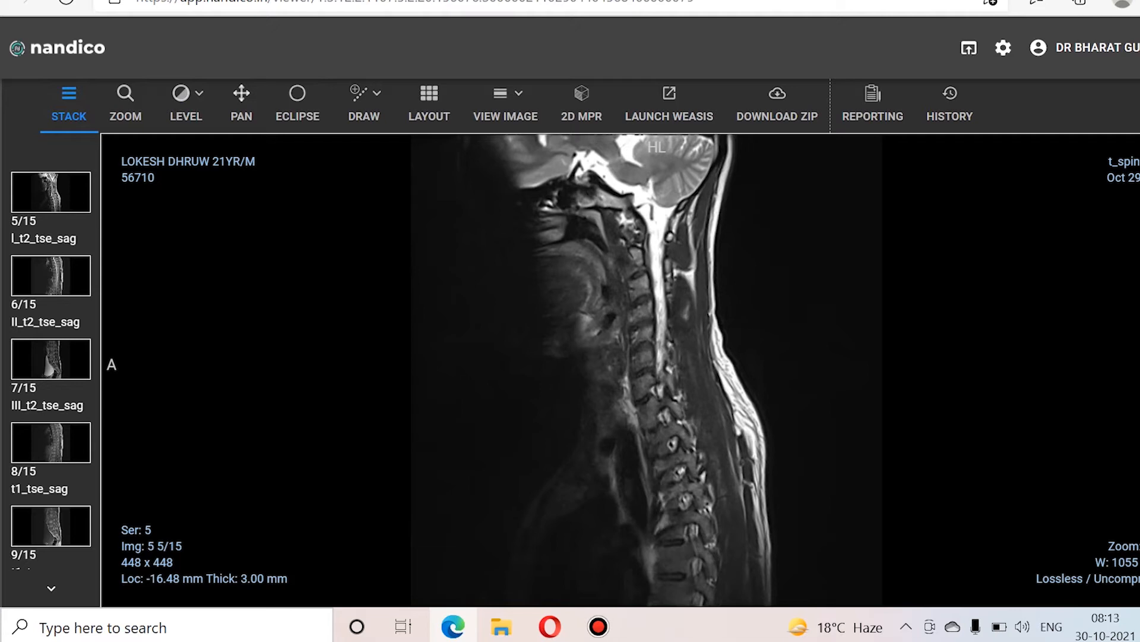
{"action": "scroll", "coordinate": [639, 370], "scroll_direction": "down", "scroll_amount": 2}
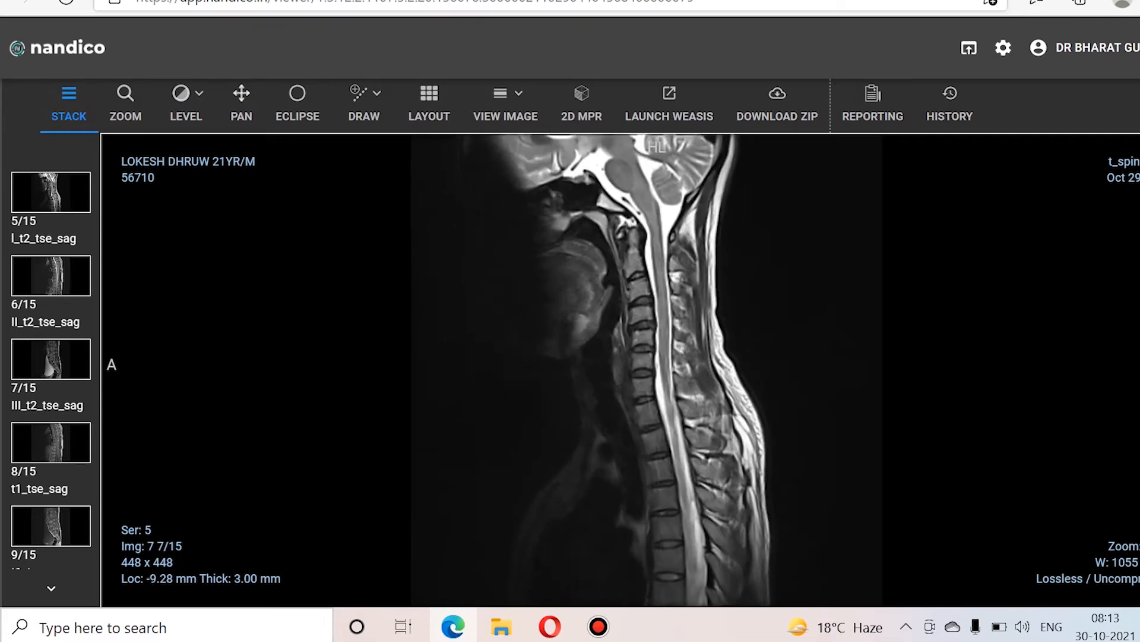
Zoom the spine image slightly and widen its display window to 1376
{"action": "left_click", "coordinate": [125, 101]}
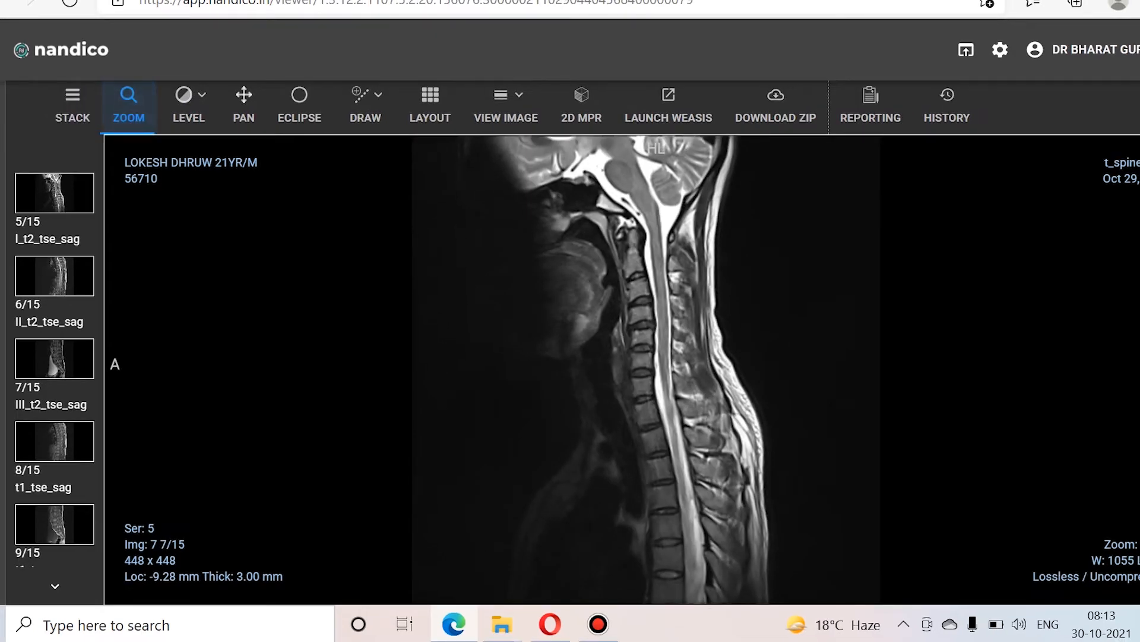
{"action": "mouse_move", "coordinate": [383, 257]}
{"action": "left_mouse_down"}
{"action": "mouse_move", "coordinate": [384, 316]}
{"action": "mouse_move", "coordinate": [383, 250]}
{"action": "mouse_move", "coordinate": [383, 302]}
{"action": "mouse_move", "coordinate": [383, 277]}
{"action": "left_mouse_up"}
{"action": "left_click", "coordinate": [184, 98]}
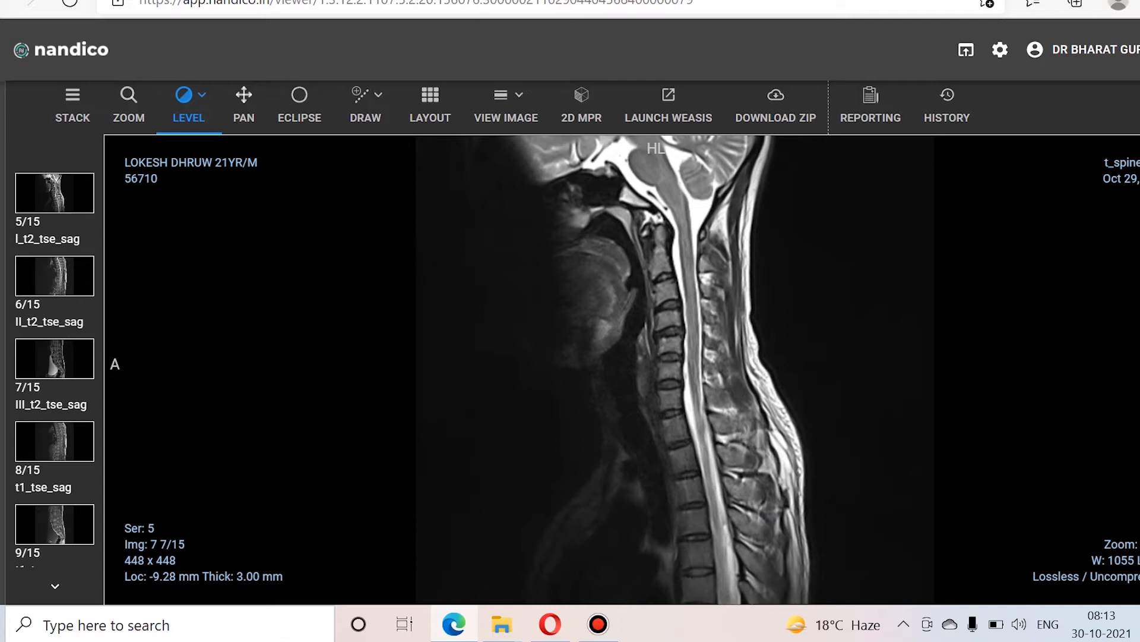
{"action": "left_click_drag", "start_coordinate": [416, 315], "coordinate": [612, 431]}
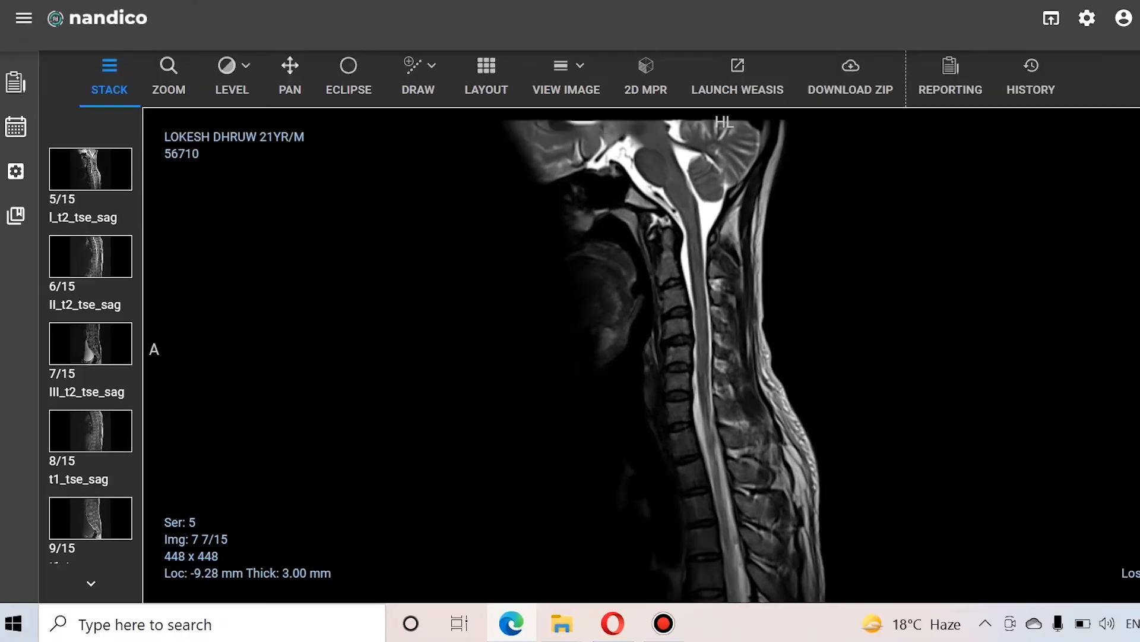
{"action": "left_click", "coordinate": [300, 101]}
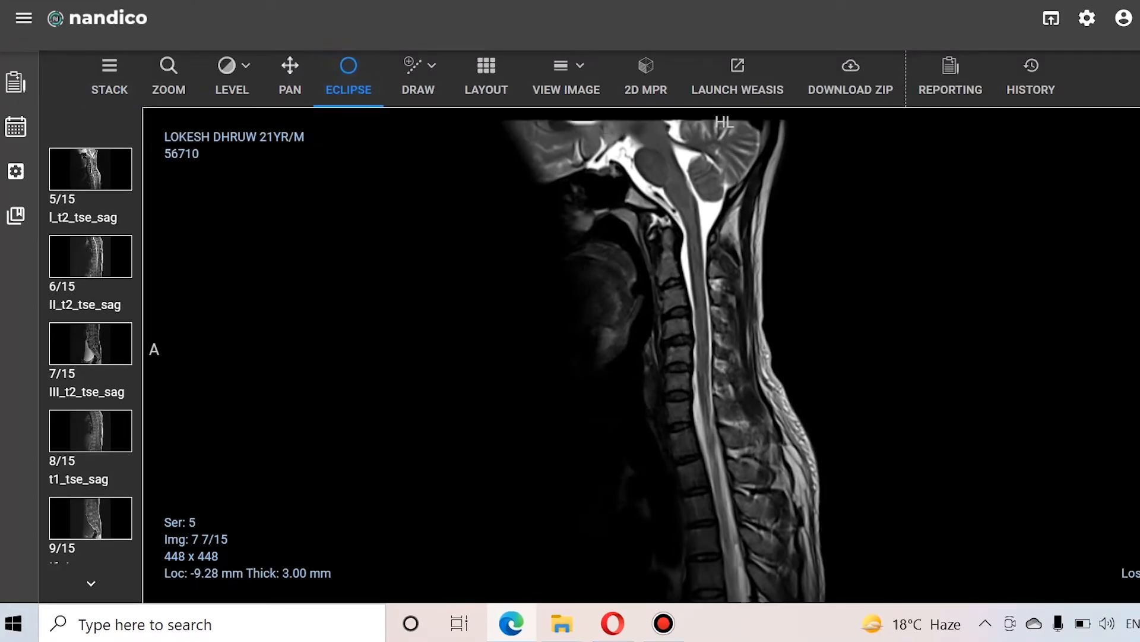
Draw an ellipse ROI, then a 15.59 mm length across the upper cervical spinal canal
{"action": "mouse_move", "coordinate": [455, 204]}
{"action": "left_mouse_down"}
{"action": "mouse_move", "coordinate": [481, 241]}
{"action": "mouse_move", "coordinate": [470, 225]}
{"action": "left_mouse_up"}
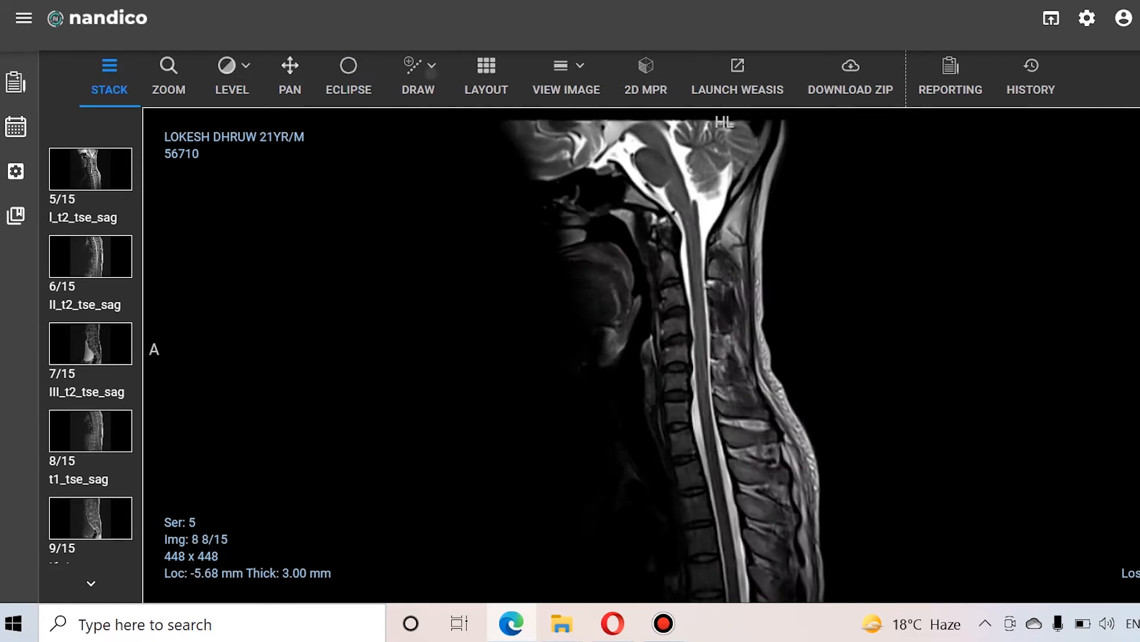
{"action": "left_click", "coordinate": [430, 73]}
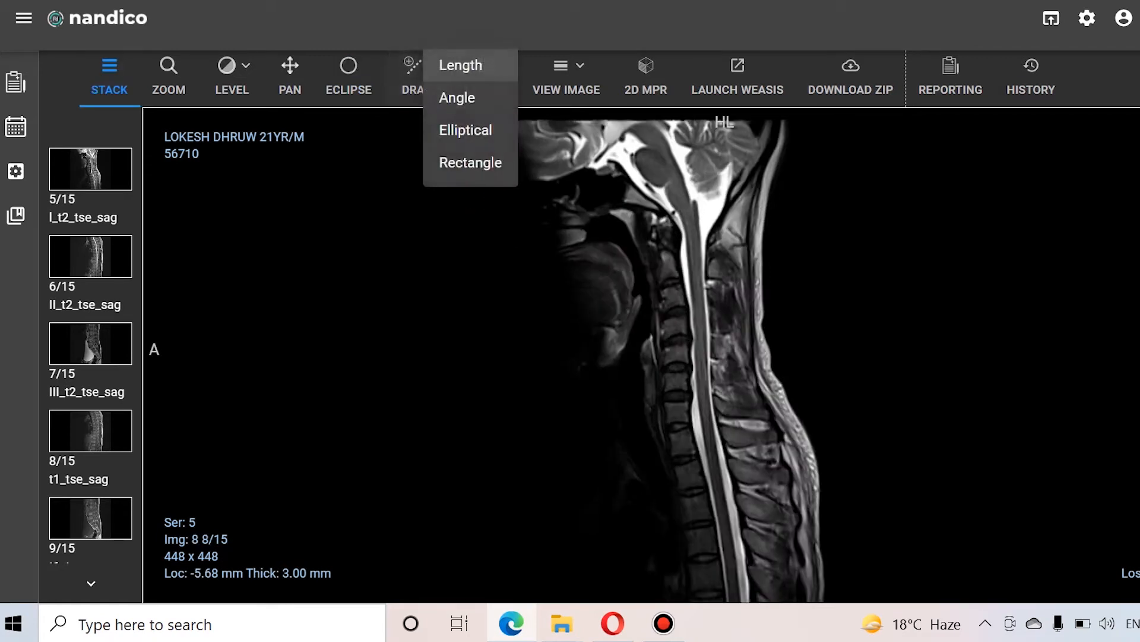
{"action": "left_click", "coordinate": [461, 65]}
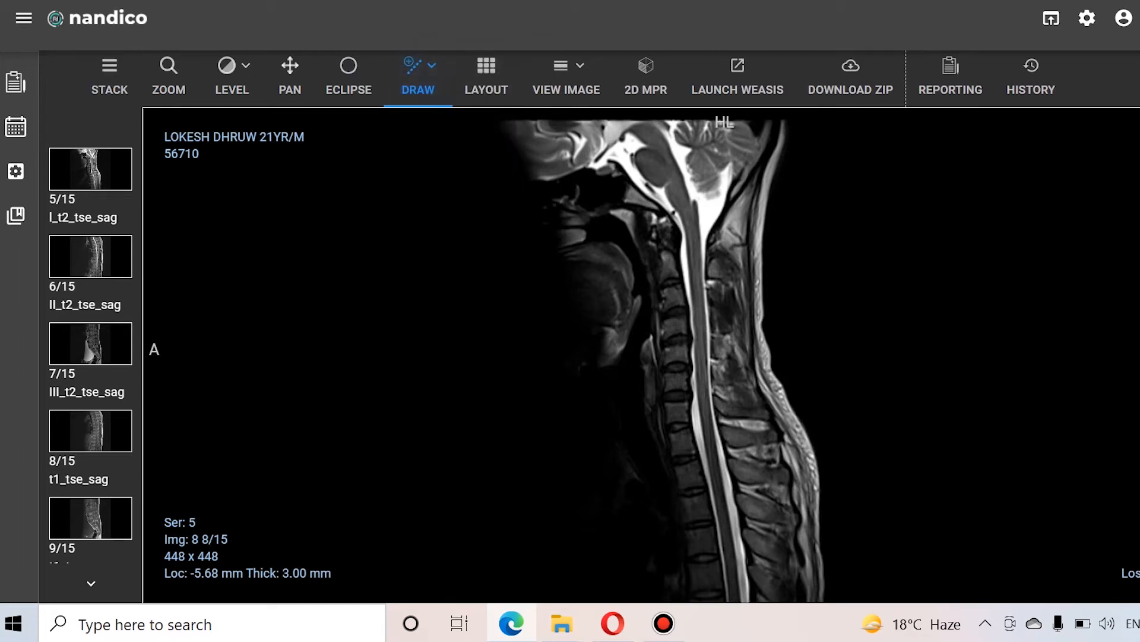
{"action": "left_click_drag", "start_coordinate": [676, 232], "coordinate": [705, 232]}
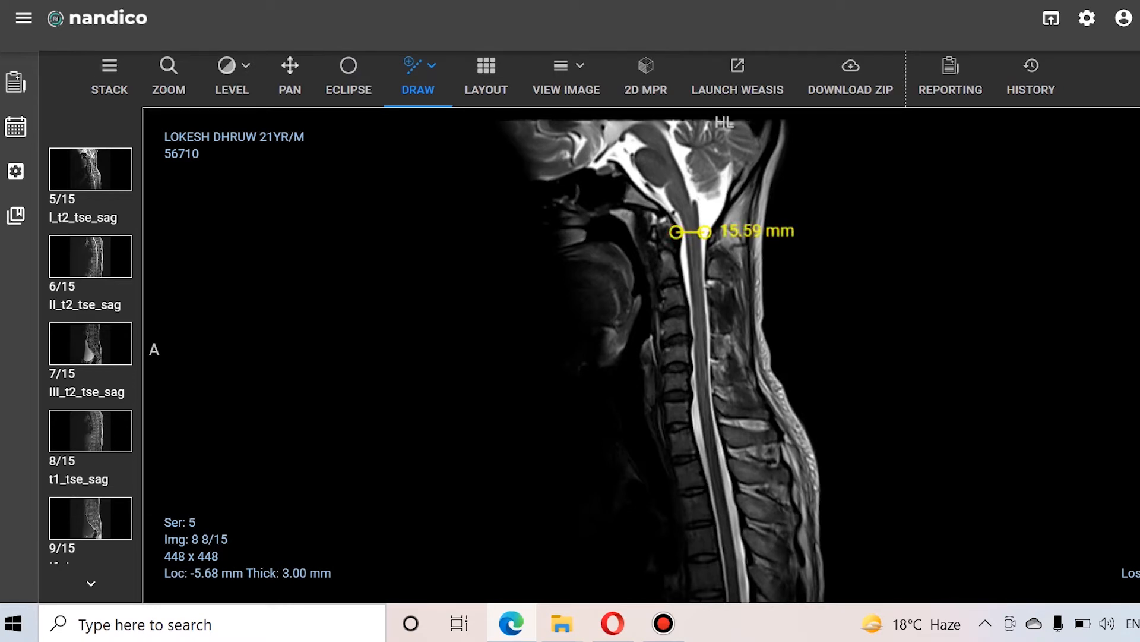
{"action": "scroll", "coordinate": [704, 231], "scroll_direction": "down", "scroll_amount": 3}
{"action": "scroll", "coordinate": [704, 232], "scroll_direction": "up", "scroll_amount": 3}
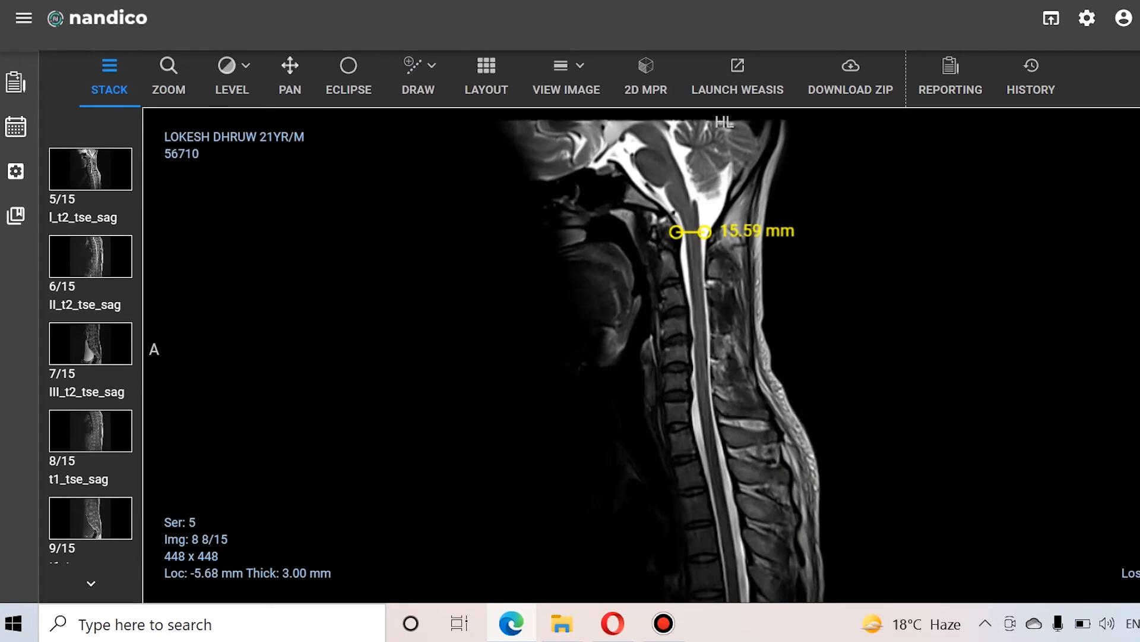
Switch to a 1x2 layout and load axial series 12 (t2_tse_tra_msma) into the right panel
{"action": "left_click", "coordinate": [486, 68]}
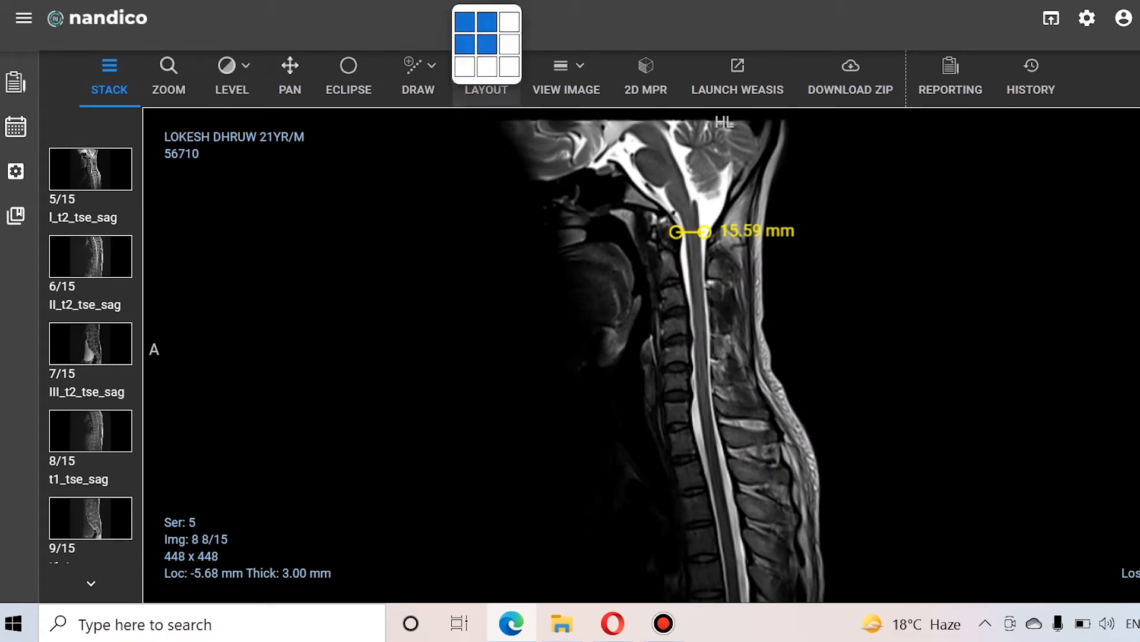
{"action": "left_click", "coordinate": [486, 22]}
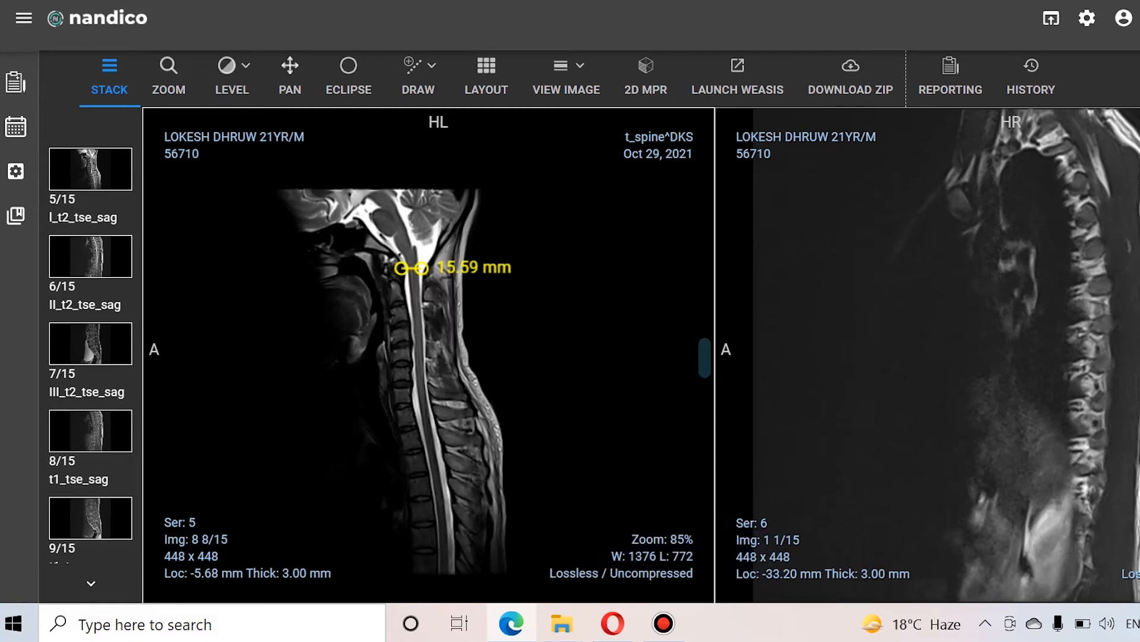
{"action": "left_click", "coordinate": [91, 587]}
{"action": "left_click_drag", "start_coordinate": [90, 365], "coordinate": [862, 409]}
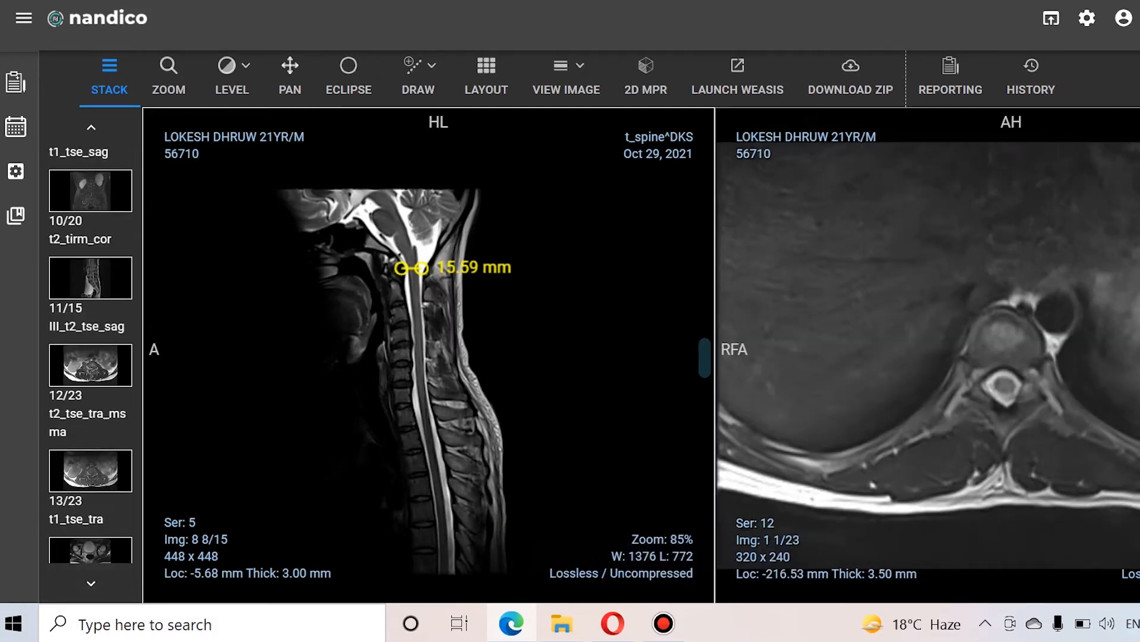
{"action": "scroll", "coordinate": [428, 354], "scroll_direction": "down", "scroll_amount": 2}
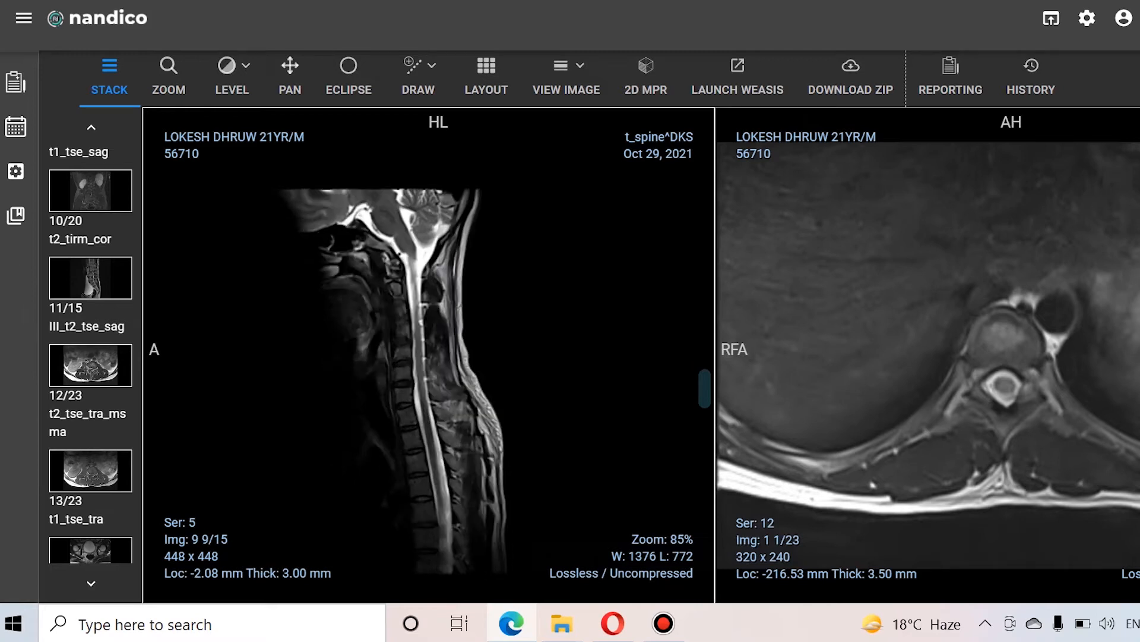
{"action": "scroll", "coordinate": [428, 355], "scroll_direction": "up", "scroll_amount": 2}
{"action": "scroll", "coordinate": [926, 355], "scroll_direction": "down", "scroll_amount": 1}
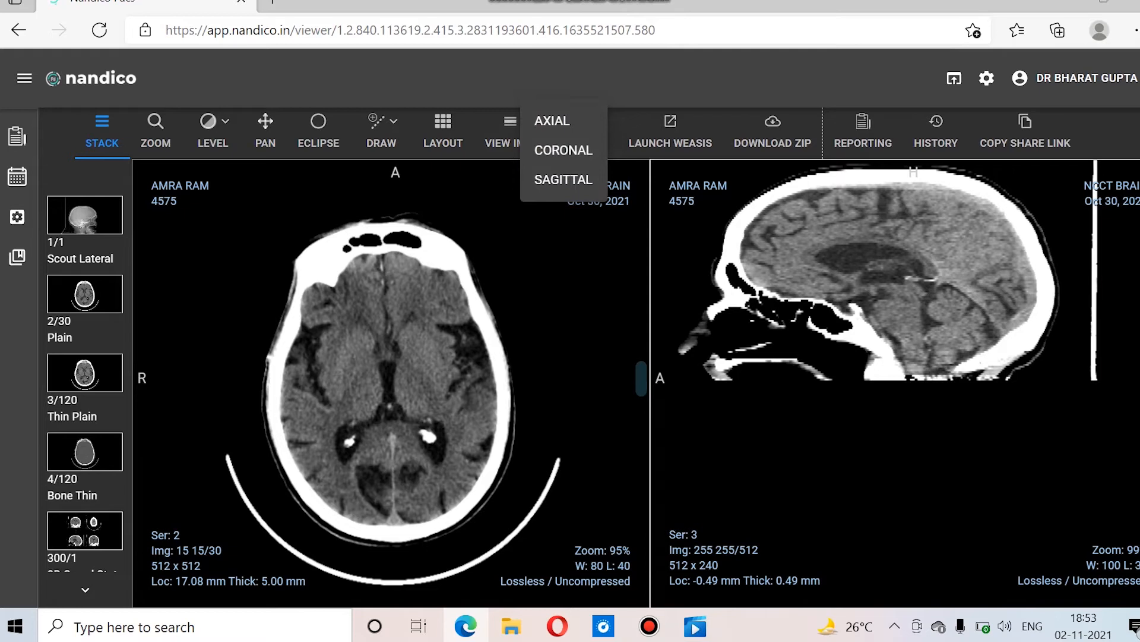
Return the viewer to a single panel and open the multiplanar reconstruction view
{"action": "key", "text": "Escape"}
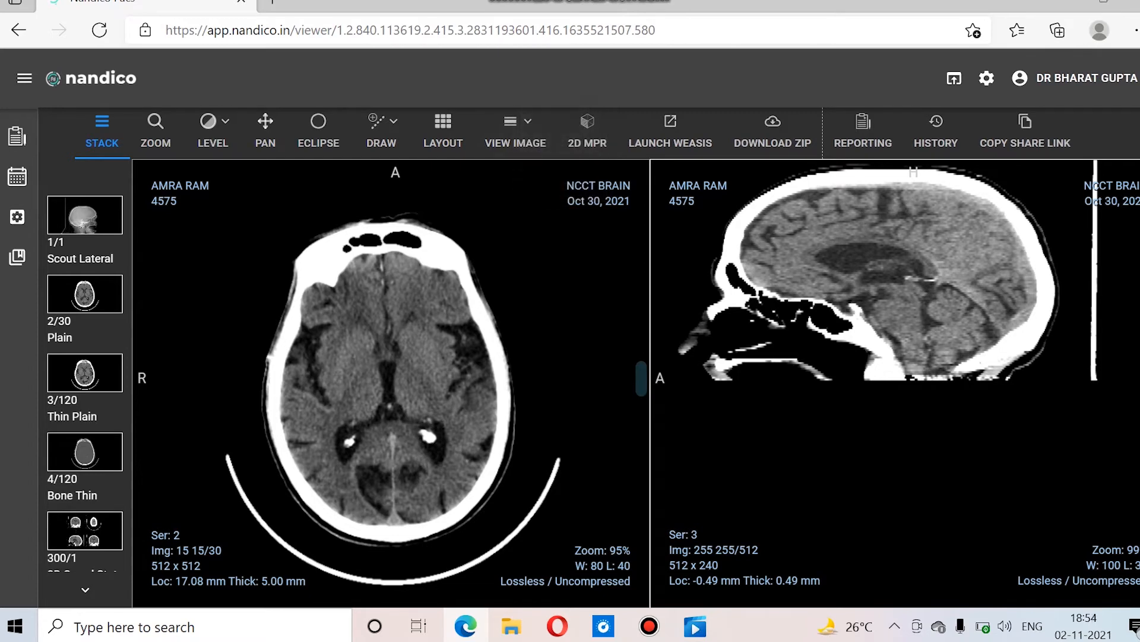
{"action": "left_click", "coordinate": [442, 121]}
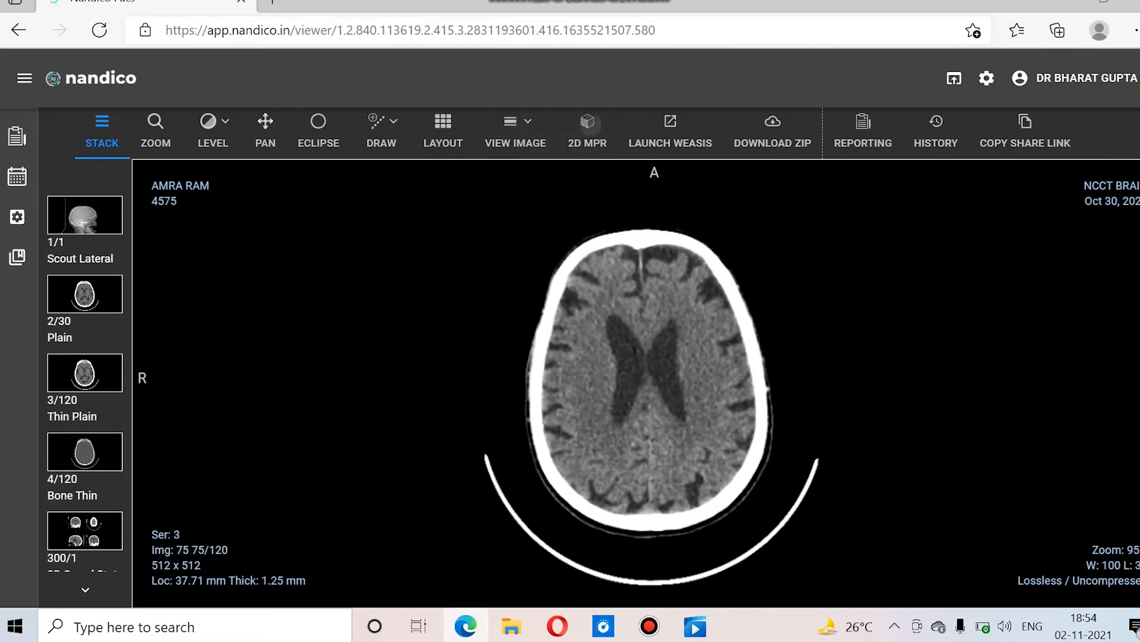
{"action": "left_click", "coordinate": [588, 131]}
{"action": "left_click", "coordinate": [93, 132]}
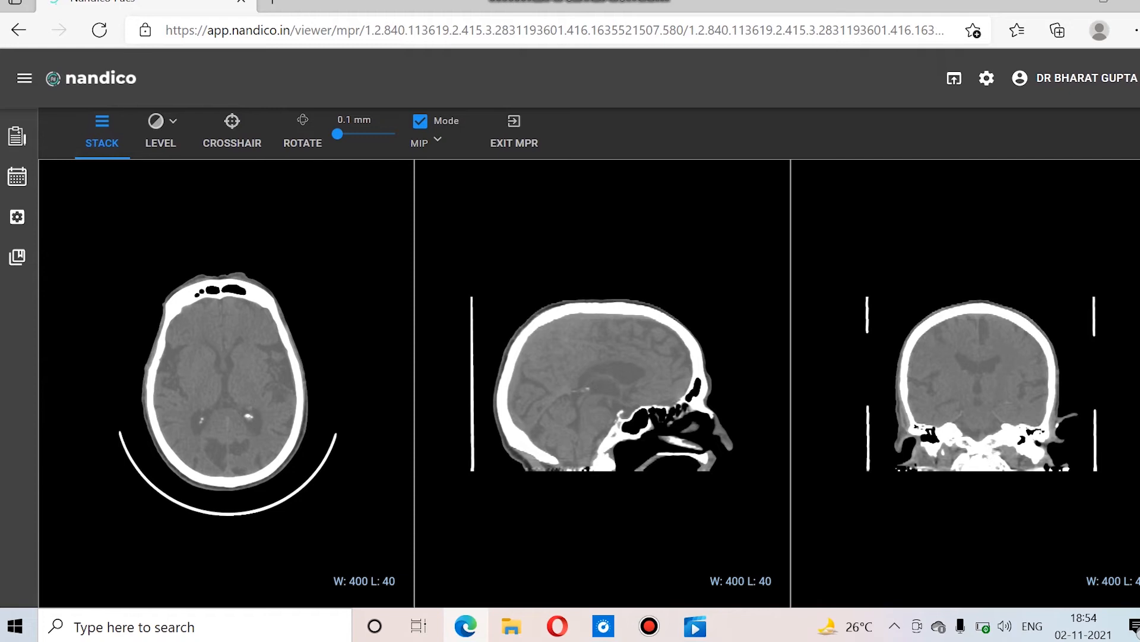
Apply the Brain window preset to the three reformatted CT head views
{"action": "left_click", "coordinate": [160, 132]}
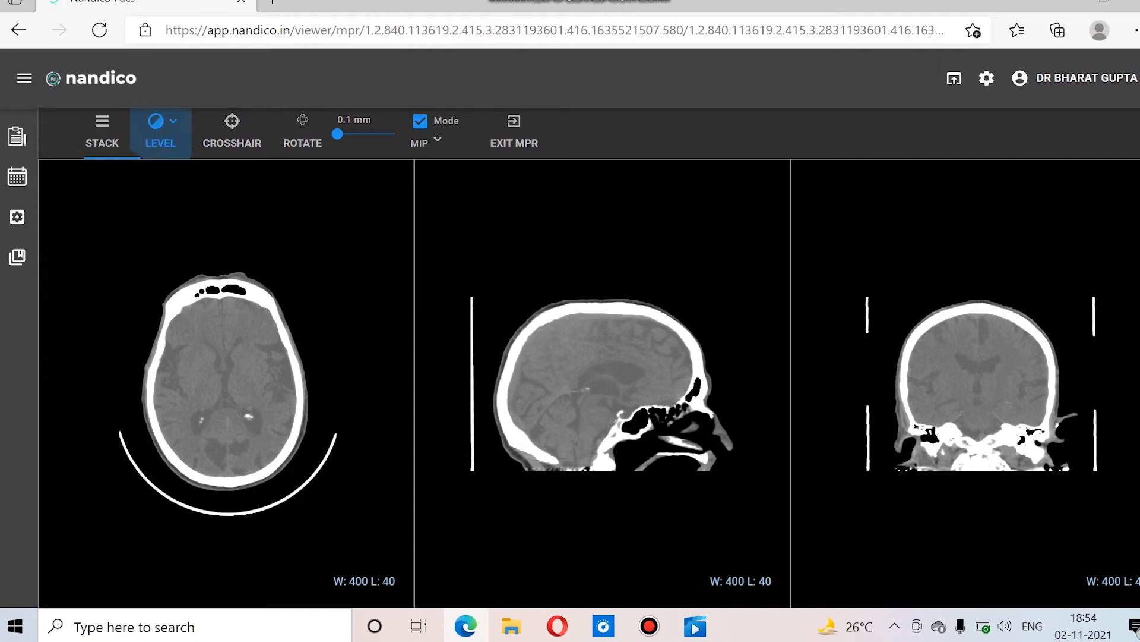
{"action": "left_click", "coordinate": [172, 121]}
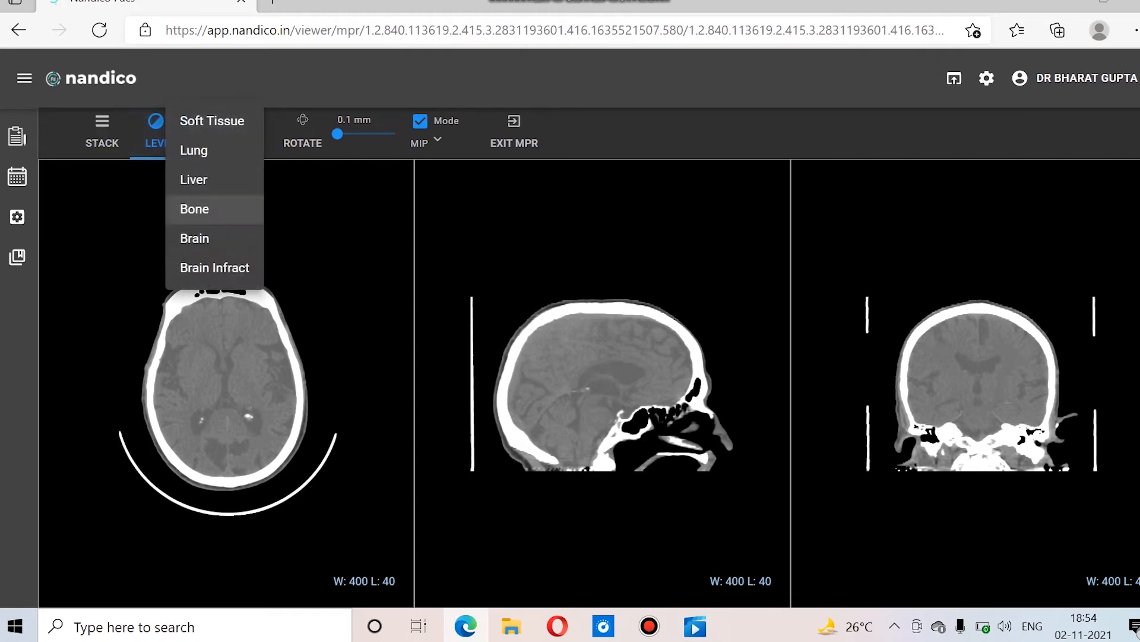
{"action": "left_click", "coordinate": [194, 238]}
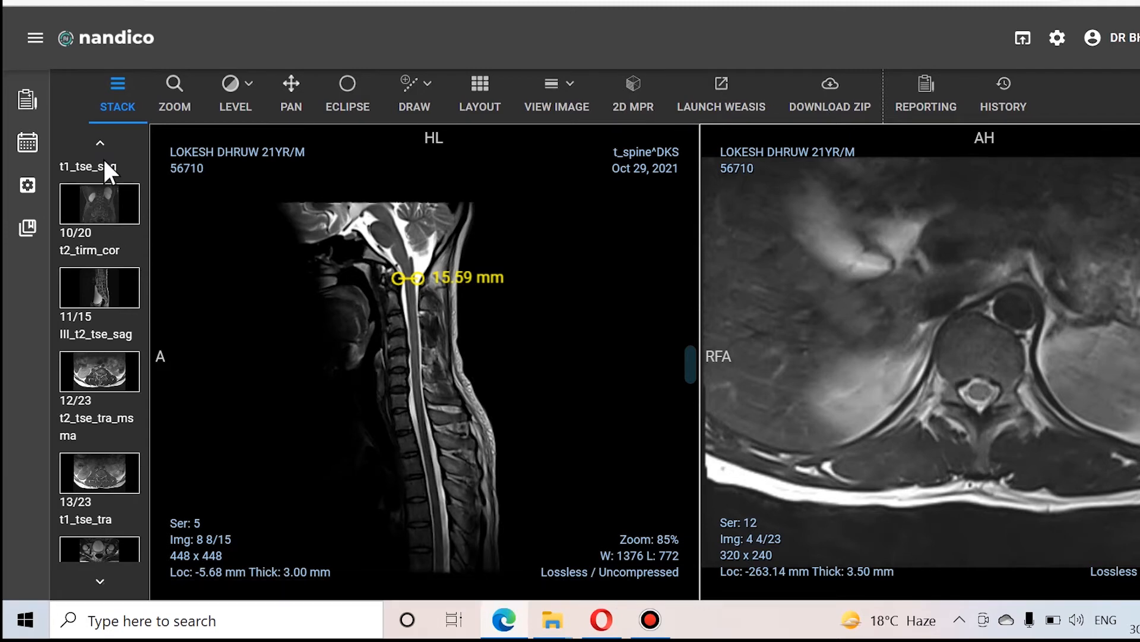
{"action": "scroll", "coordinate": [102, 157], "scroll_direction": "down", "scroll_amount": 1}
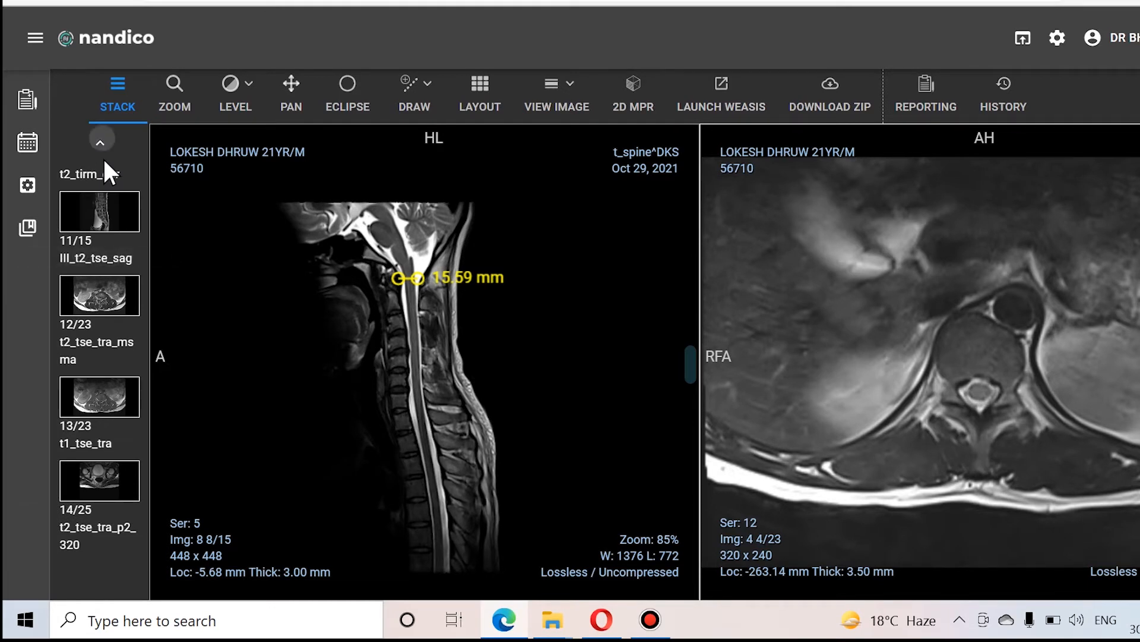
{"action": "scroll", "coordinate": [105, 162], "scroll_direction": "up", "scroll_amount": 5}
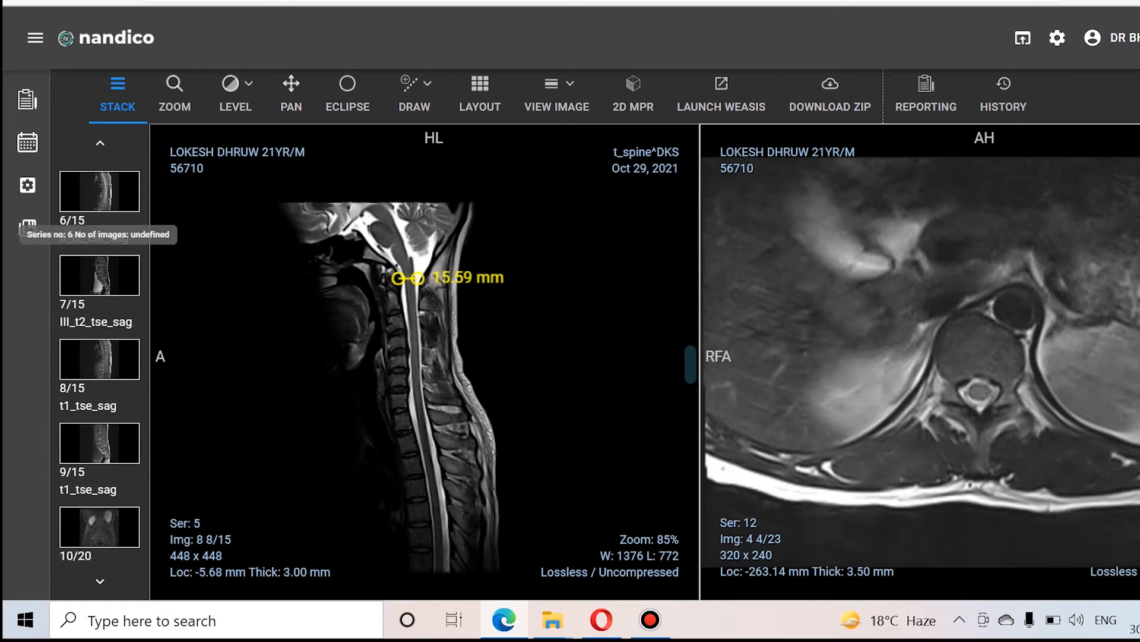
{"action": "left_click", "coordinate": [100, 143]}
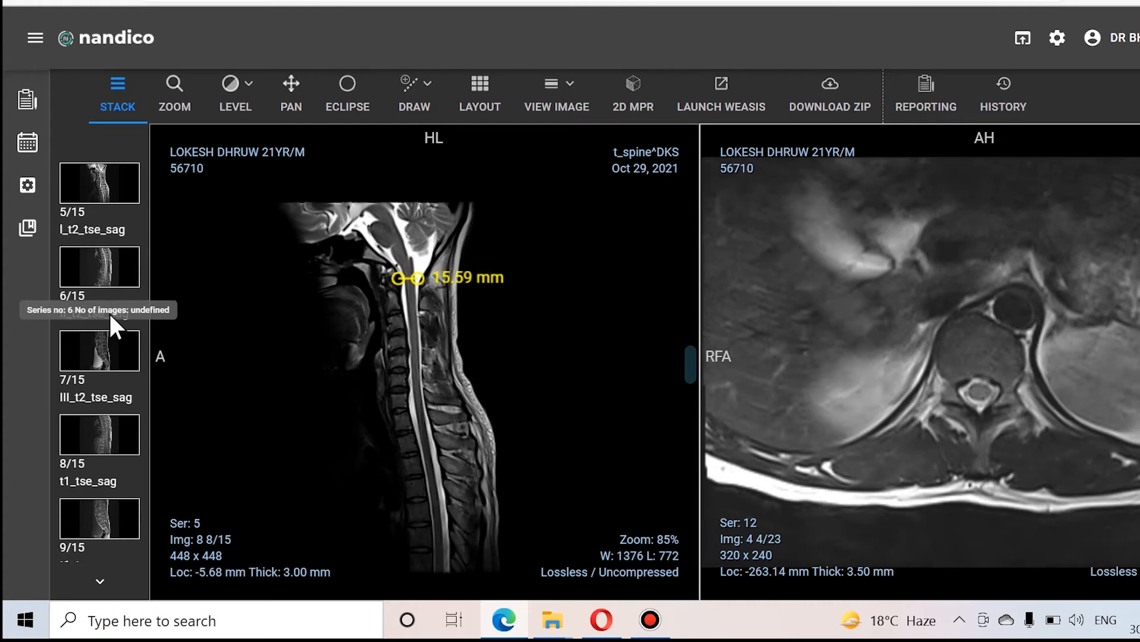
{"action": "left_click", "coordinate": [100, 581]}
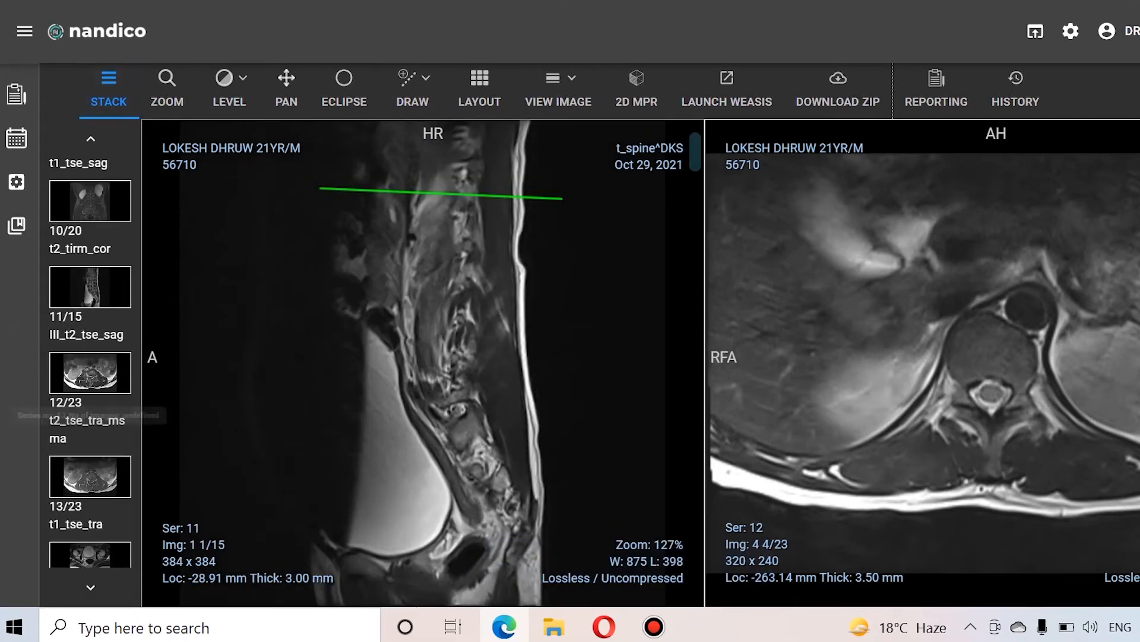
Page the sagittal stack to 8/15, zoom the axial image and page it to image 9
{"action": "scroll", "coordinate": [422, 362], "scroll_direction": "down", "scroll_amount": 7}
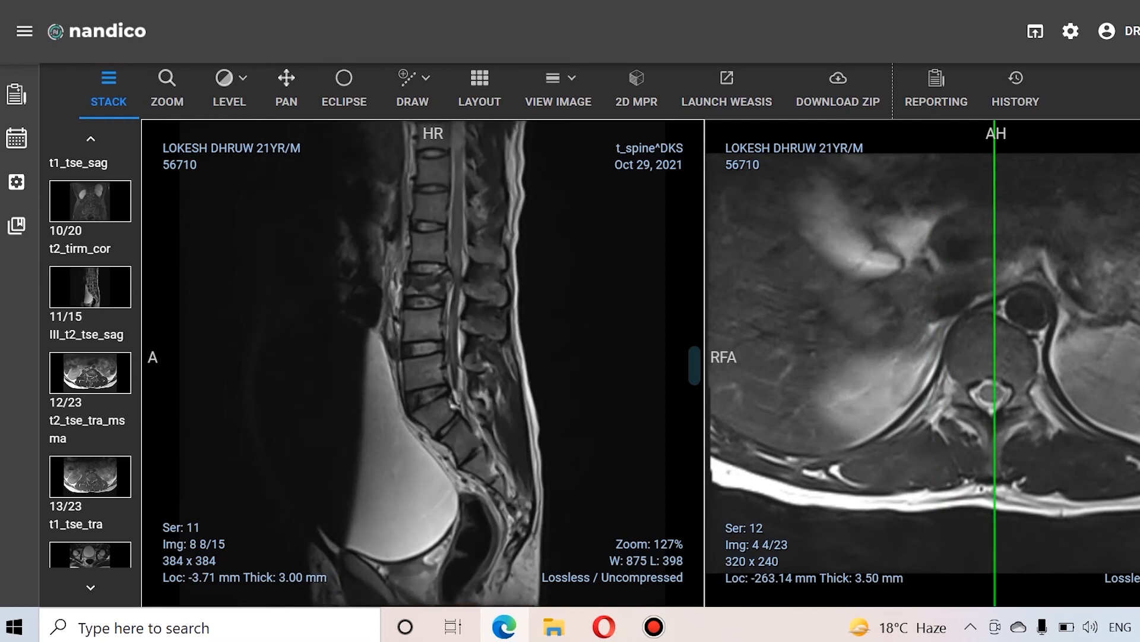
{"action": "left_click", "coordinate": [167, 80]}
{"action": "left_click_drag", "start_coordinate": [1046, 344], "coordinate": [1046, 364]}
{"action": "left_click", "coordinate": [109, 83]}
{"action": "left_click", "coordinate": [421, 362]}
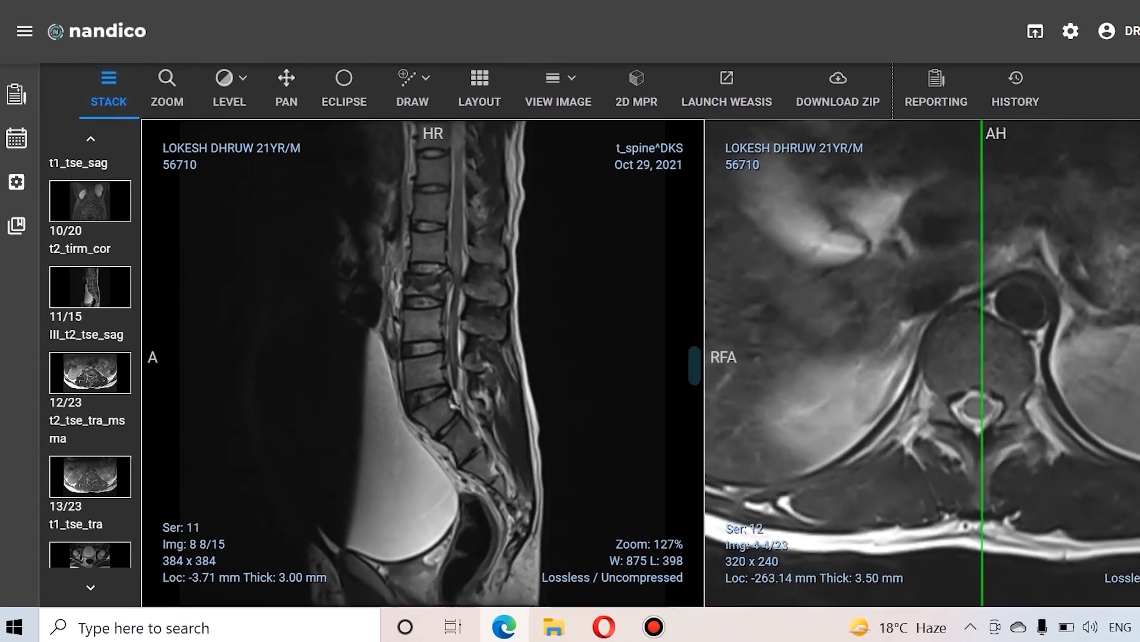
{"action": "left_click_drag", "start_coordinate": [951, 297], "coordinate": [951, 404]}
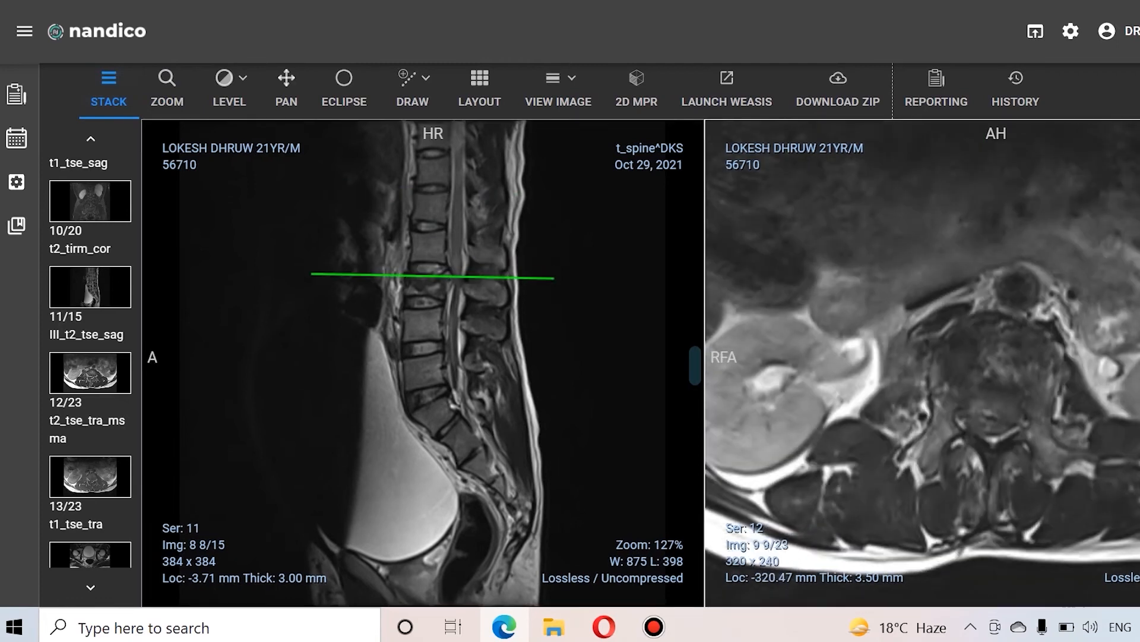
Measure a length on the axial slice, then return to the study list
{"action": "left_click", "coordinate": [426, 78]}
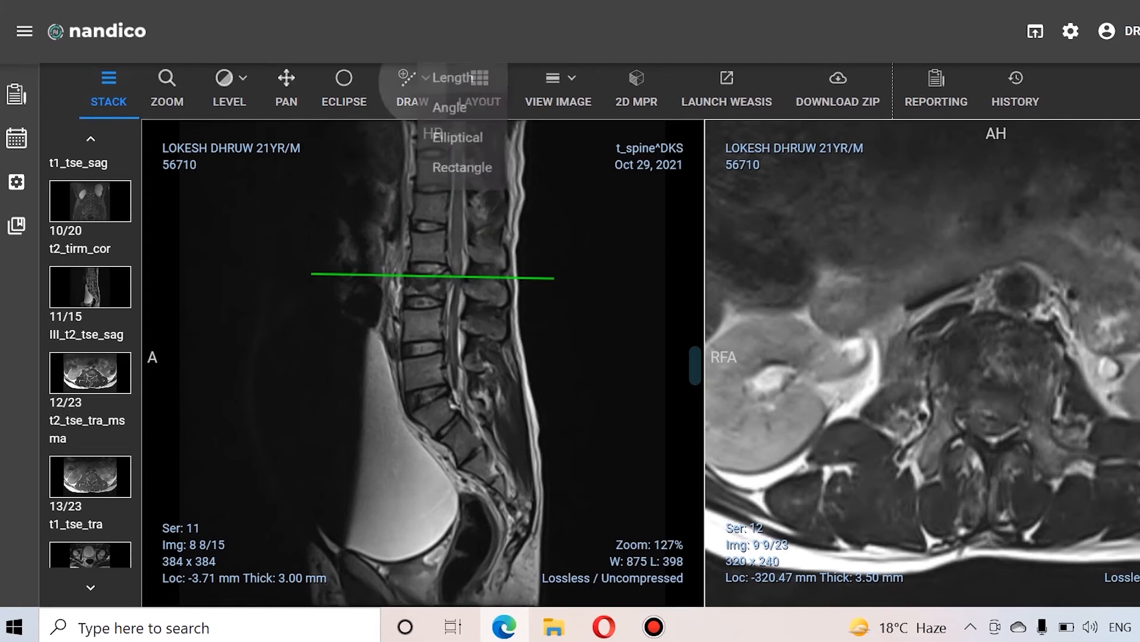
{"action": "left_click", "coordinate": [444, 78]}
{"action": "left_click_drag", "start_coordinate": [986, 414], "coordinate": [987, 451]}
{"action": "left_click", "coordinate": [108, 89]}
{"action": "scroll", "coordinate": [423, 362], "scroll_direction": "down", "scroll_amount": 1}
{"action": "left_click", "coordinate": [16, 94]}
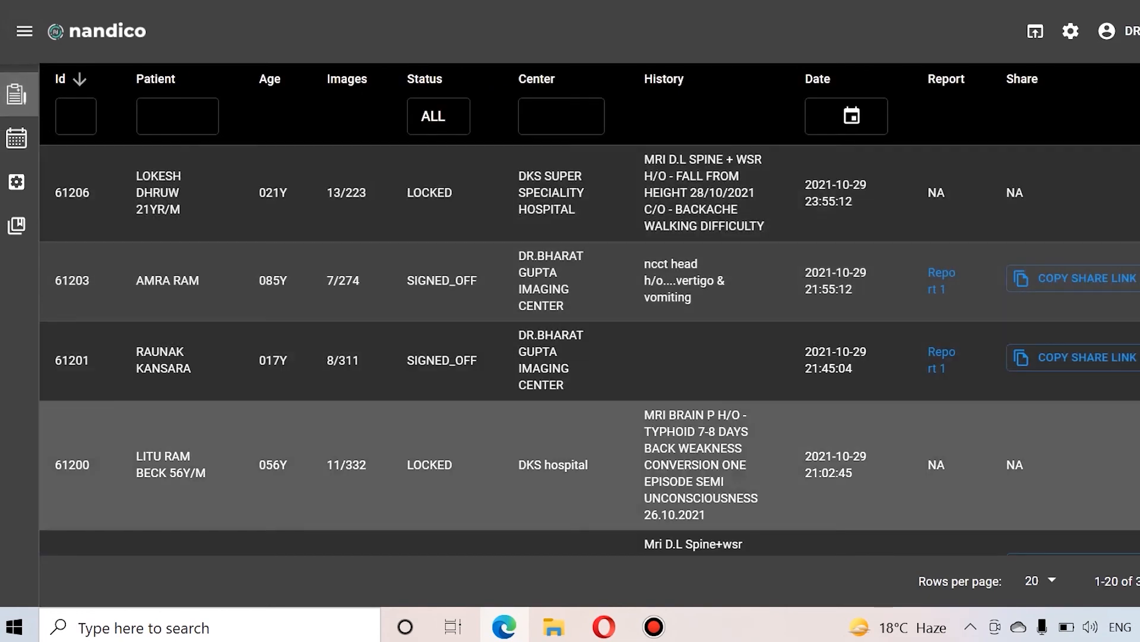
Open the MRI brain study from the list with slice paging (STACK) active
{"action": "left_click", "coordinate": [237, 464]}
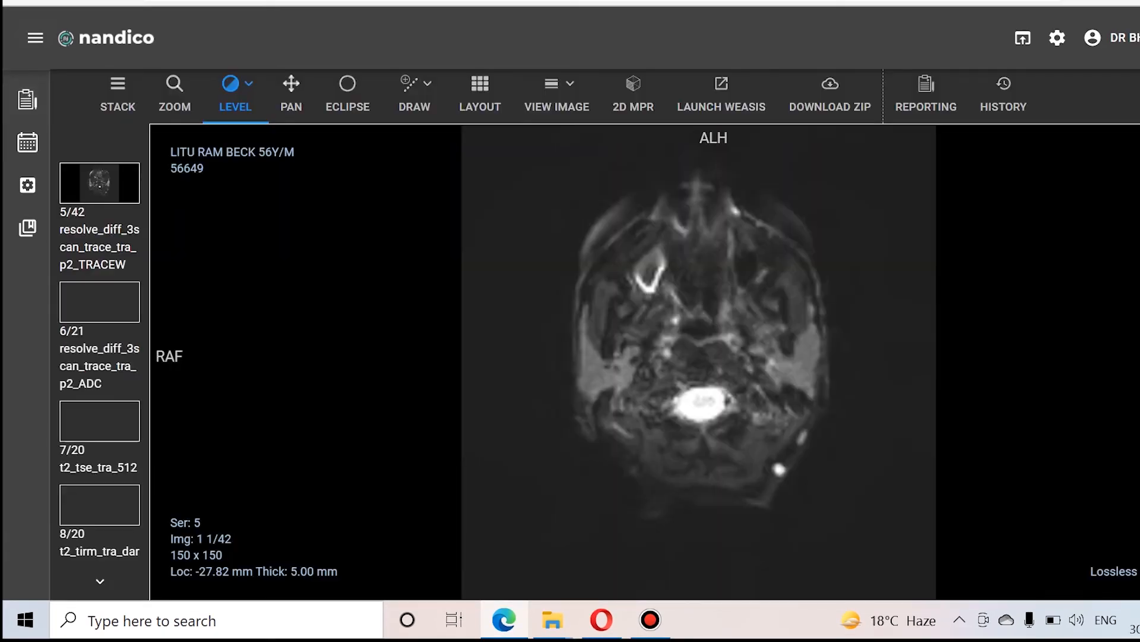
{"action": "left_click", "coordinate": [112, 88]}
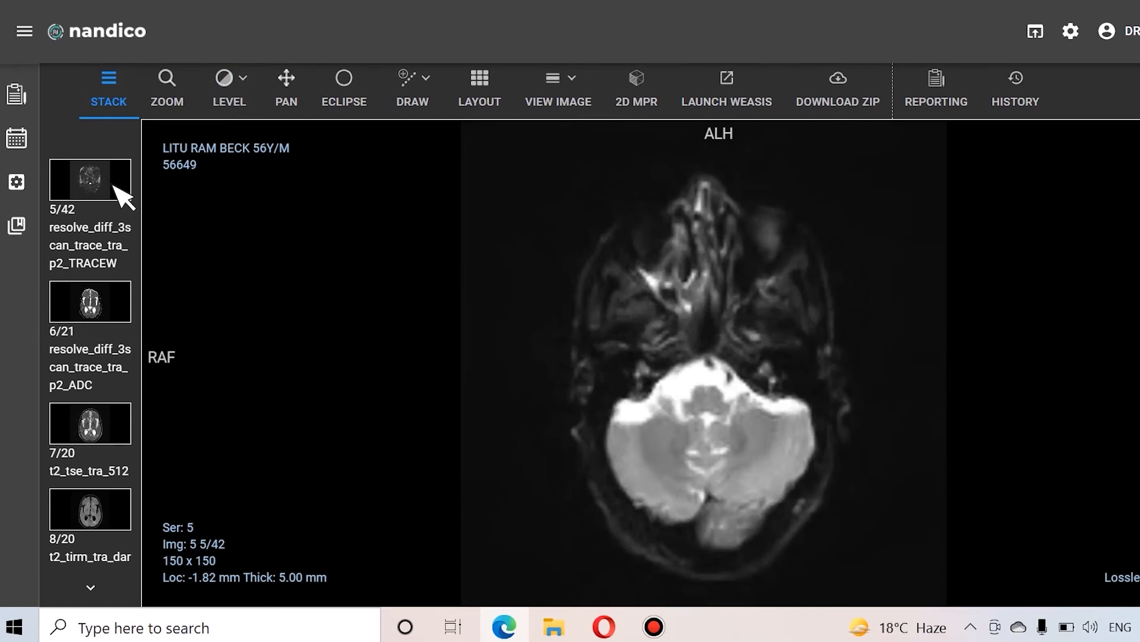
Step through diffusion series 5 slice by slice, then load ADC series 6 (6/21)
{"action": "left_click", "coordinate": [123, 196]}
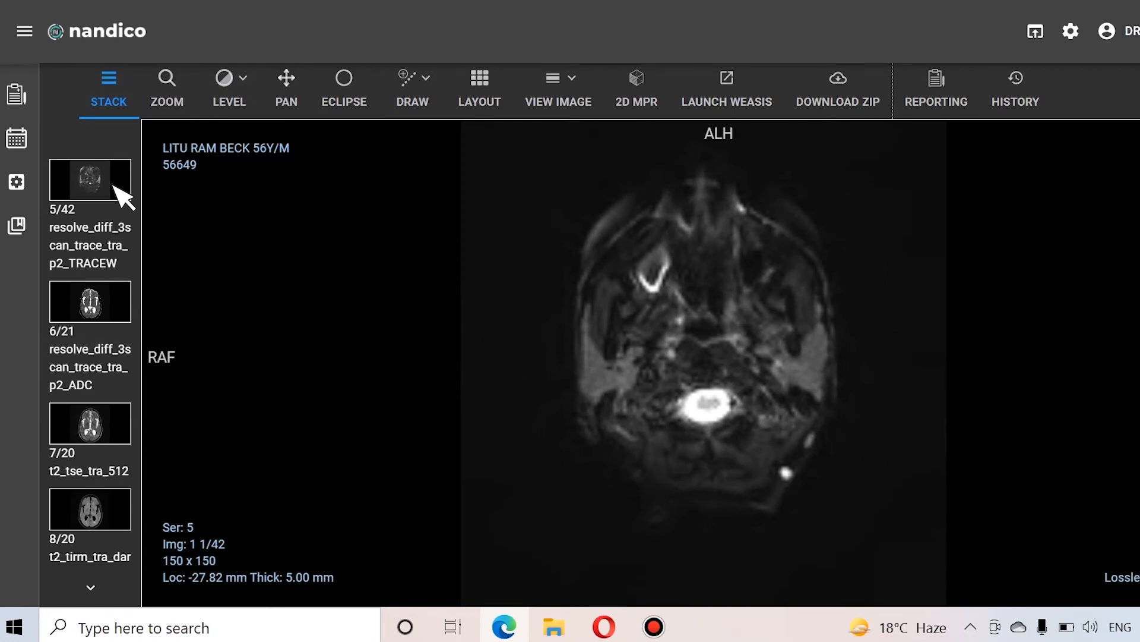
{"action": "key", "text": "Down"}
{"action": "key", "text": "Down"}
{"action": "key", "text": "Down"}
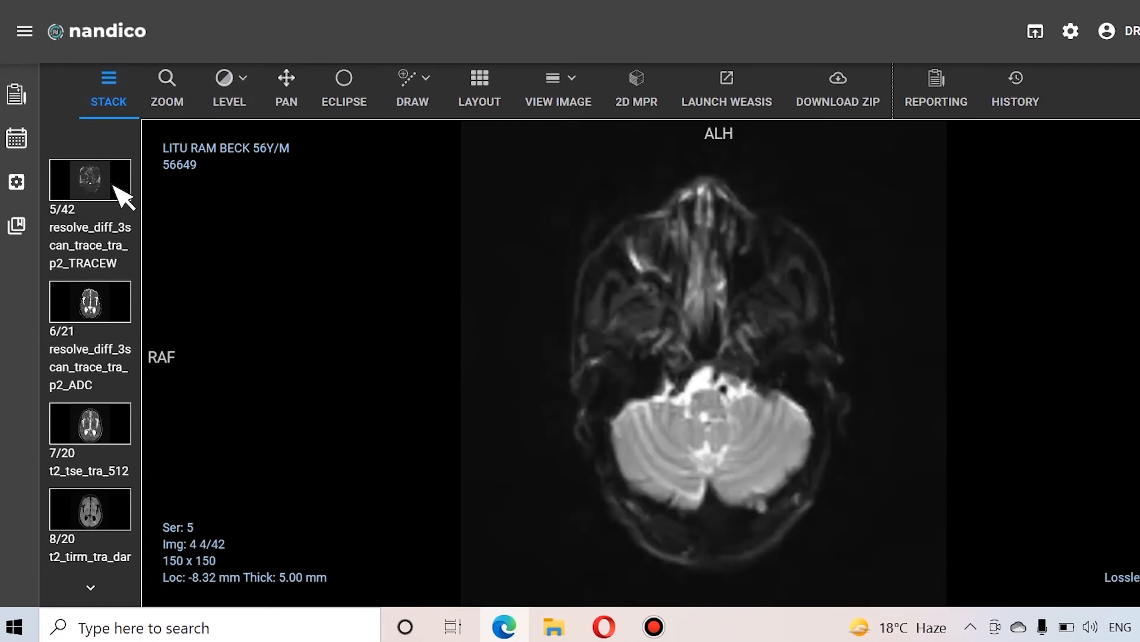
{"action": "key", "text": "Down"}
{"action": "key", "text": "Down"}
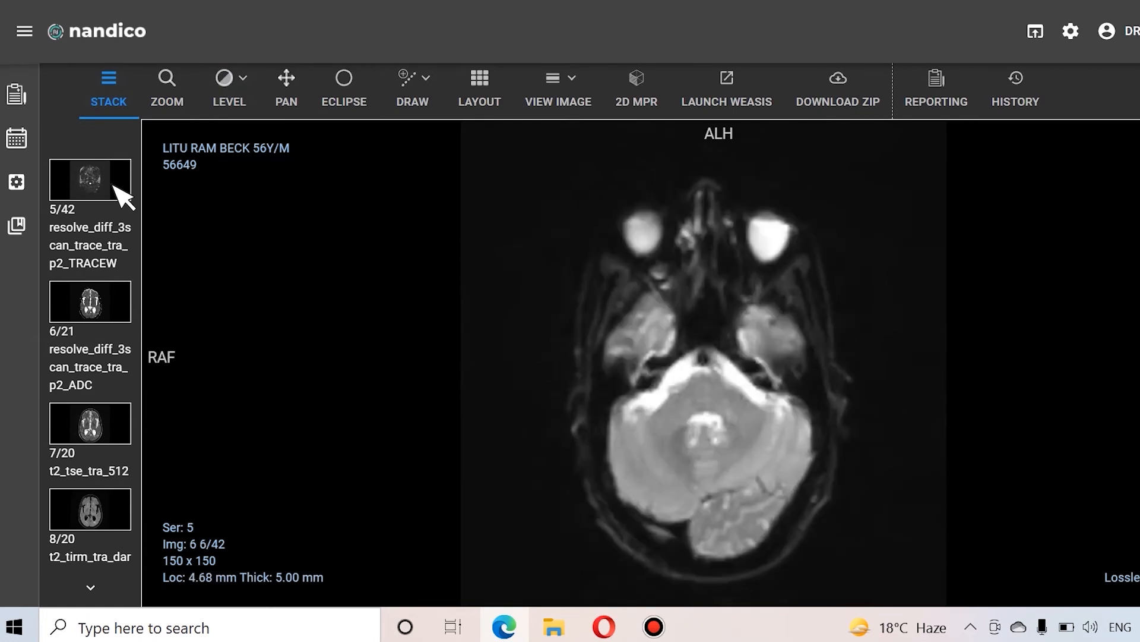
{"action": "key", "text": "Down"}
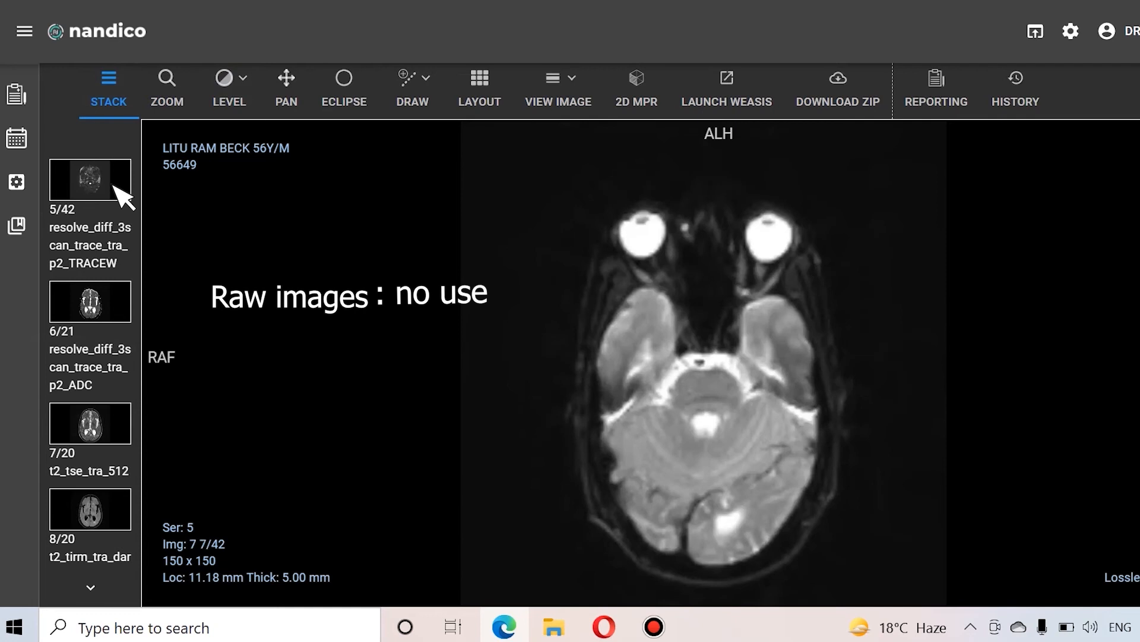
{"action": "key", "text": "Down"}
{"action": "key", "text": "Down"}
{"action": "key", "text": "Down"}
{"action": "key", "text": "Down"}
{"action": "key", "text": "Down"}
{"action": "key", "text": "Down"}
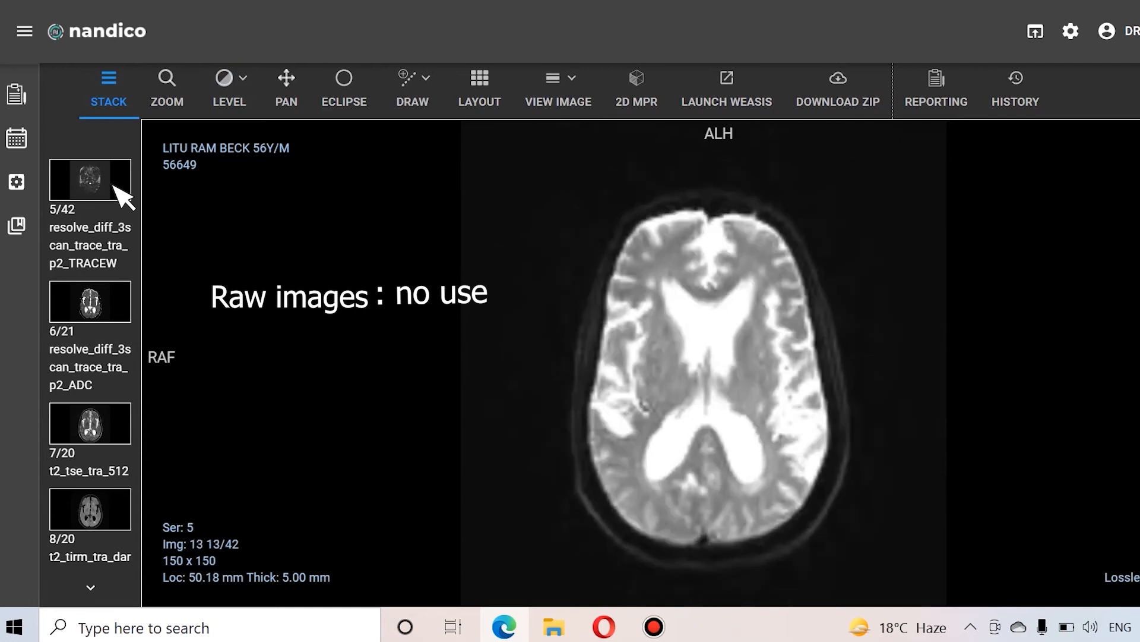
{"action": "key", "text": "Down"}
{"action": "key", "text": "Down"}
{"action": "key", "text": "Down"}
{"action": "key", "text": "Down"}
{"action": "key", "text": "Down"}
{"action": "key", "text": "Down"}
{"action": "key", "text": "Down"}
{"action": "key", "text": "Down"}
{"action": "key", "text": "Down"}
{"action": "key", "text": "Down"}
{"action": "key", "text": "Down"}
{"action": "key", "text": "Down"}
{"action": "key", "text": "Down"}
{"action": "key", "text": "Down"}
{"action": "key", "text": "Down"}
{"action": "key", "text": "Down"}
{"action": "key", "text": "Down"}
{"action": "key", "text": "Down"}
{"action": "key", "text": "Down"}
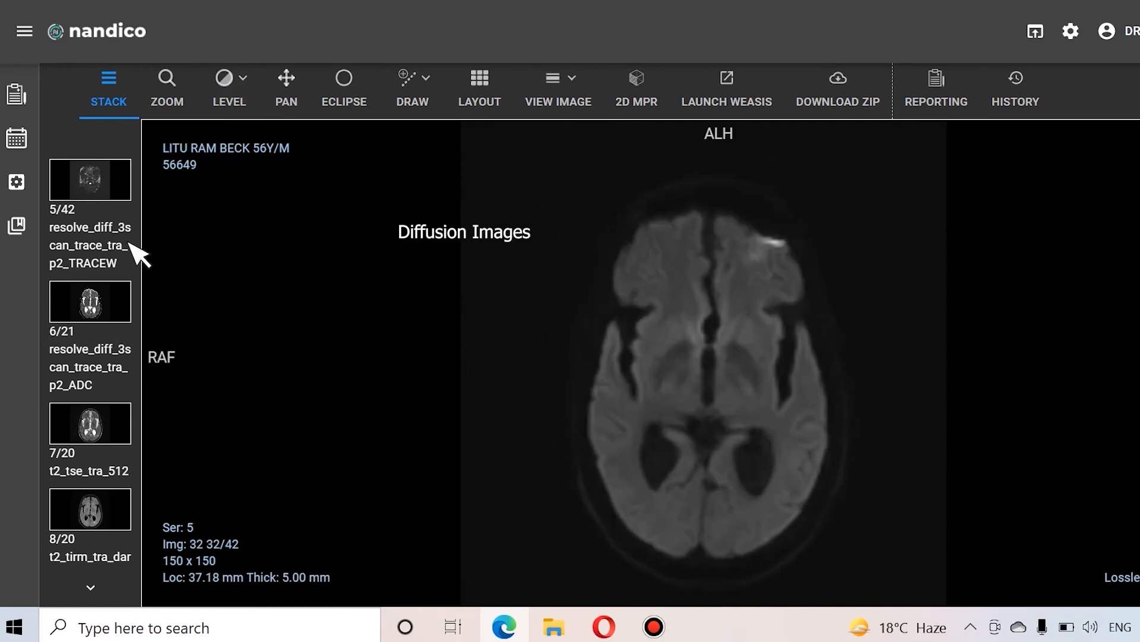
{"action": "key", "text": "Down"}
{"action": "key", "text": "Down"}
{"action": "key", "text": "Down"}
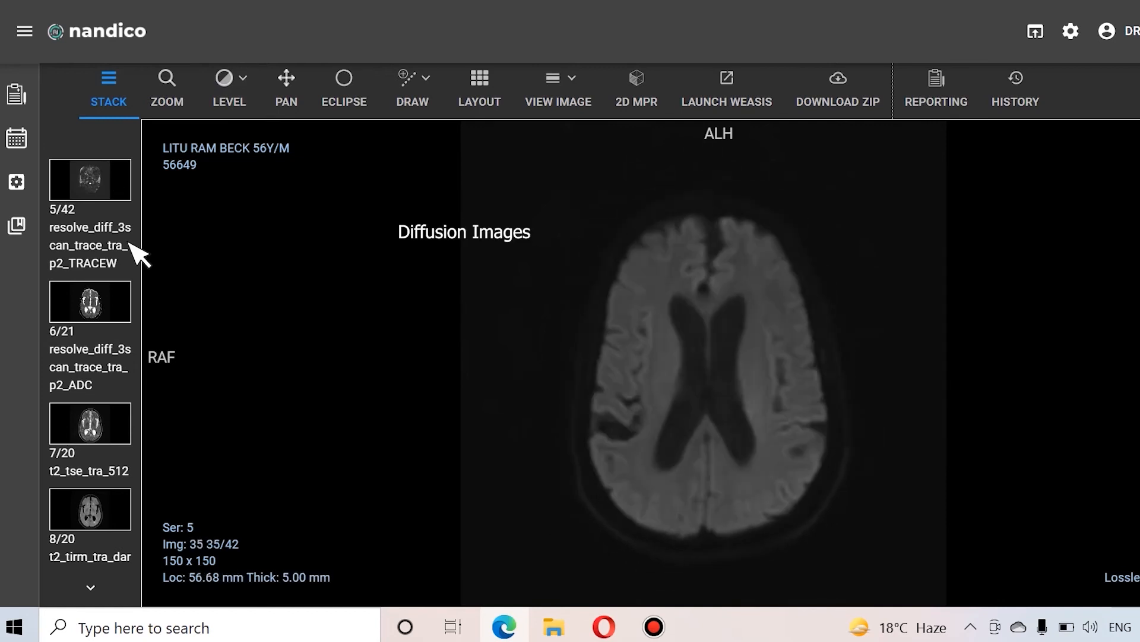
{"action": "key", "text": "Down"}
{"action": "key", "text": "Down"}
{"action": "key", "text": "Down"}
{"action": "left_click", "coordinate": [130, 310]}
{"action": "key", "text": "Down"}
{"action": "key", "text": "Down"}
{"action": "key", "text": "Down"}
{"action": "key", "text": "Down"}
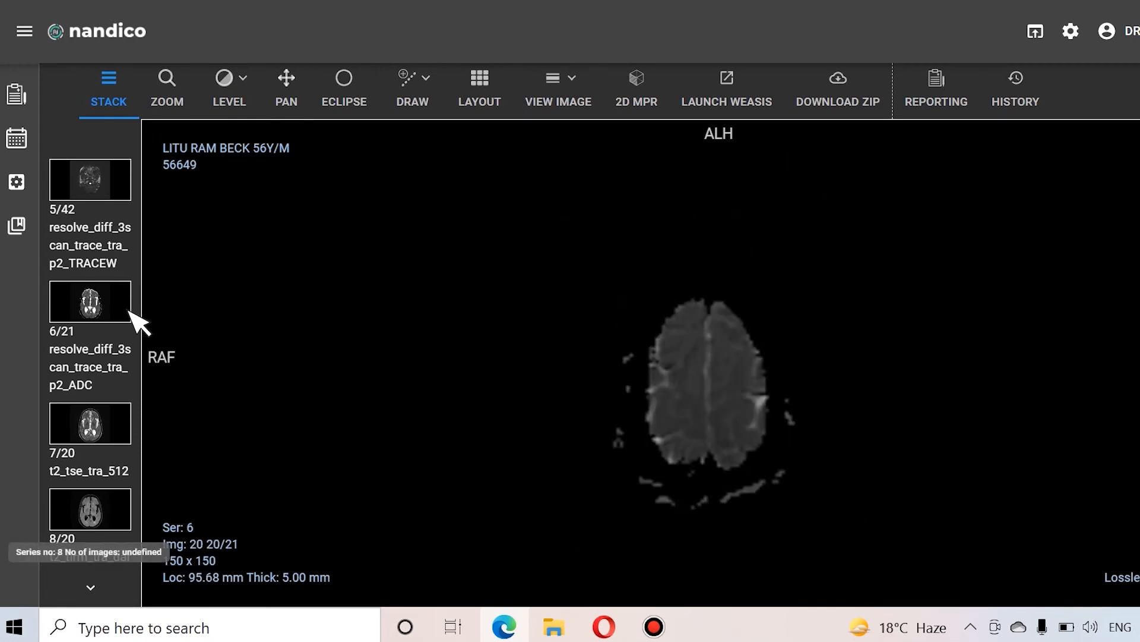
Load FLAIR series 8 and settle on slice 13 of 20 at the lateral ventricles
{"action": "left_click", "coordinate": [111, 512]}
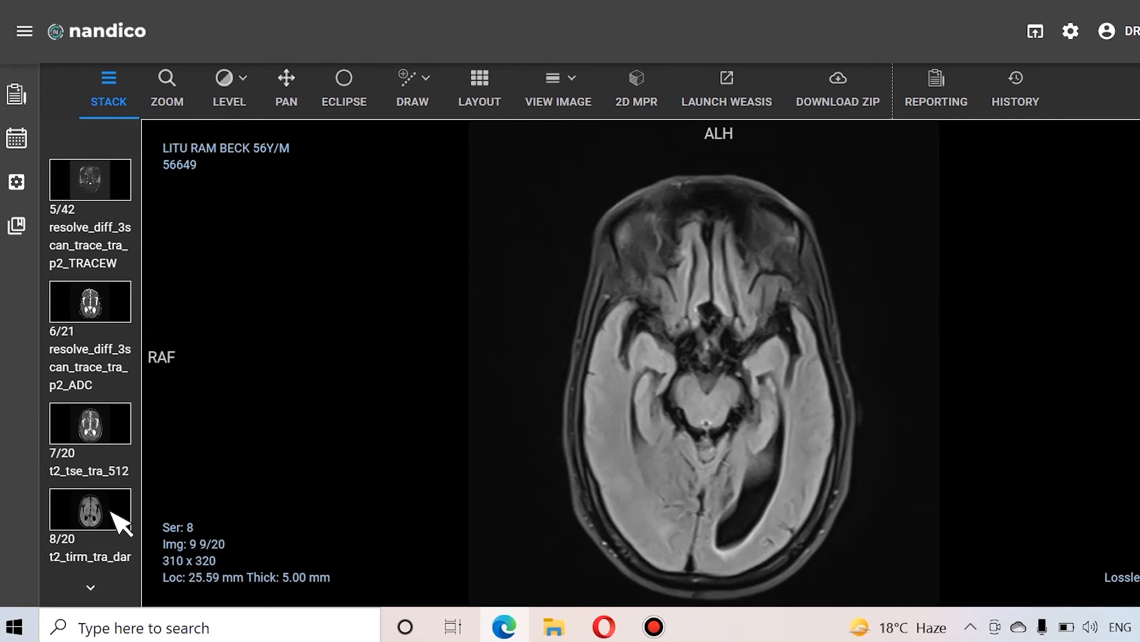
{"action": "key", "text": "Down"}
{"action": "key", "text": "Down"}
{"action": "key", "text": "Down"}
{"action": "key", "text": "Down"}
{"action": "key", "text": "Down"}
{"action": "key", "text": "Down"}
{"action": "key", "text": "Down"}
{"action": "key", "text": "Down"}
{"action": "key", "text": "Down"}
{"action": "key", "text": "Up"}
{"action": "key", "text": "Up"}
{"action": "key", "text": "Up"}
{"action": "key", "text": "Up"}
{"action": "key", "text": "Up"}
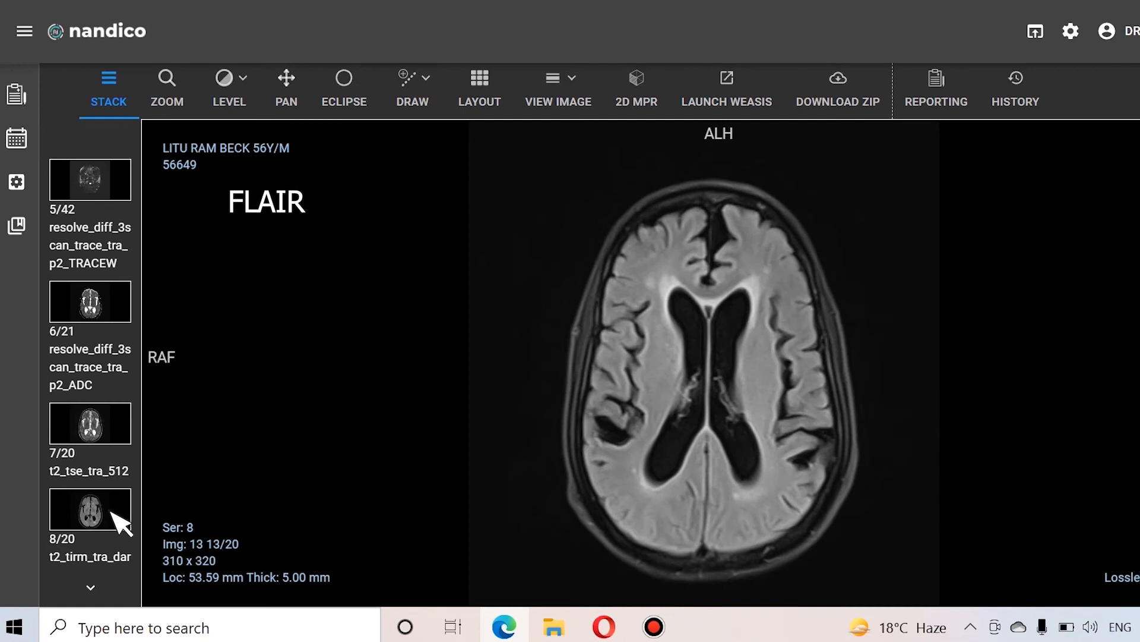
{"action": "left_click", "coordinate": [225, 86]}
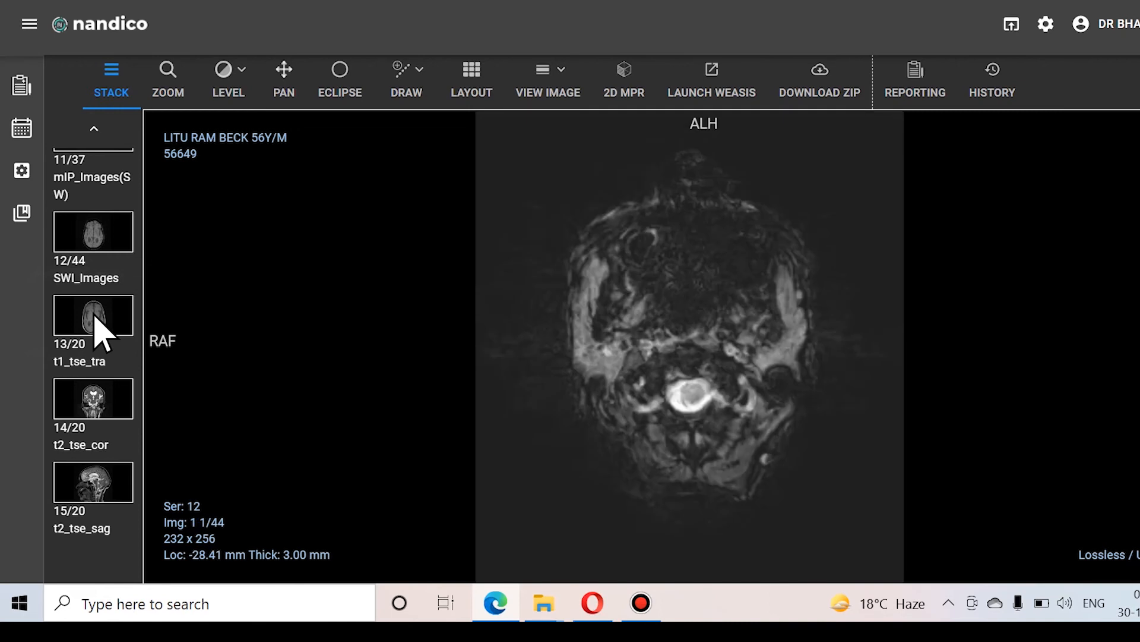
Page back and forth through the SWI brain series up to image 42 of 44
{"action": "scroll", "coordinate": [689, 346], "scroll_direction": "down", "scroll_amount": 5}
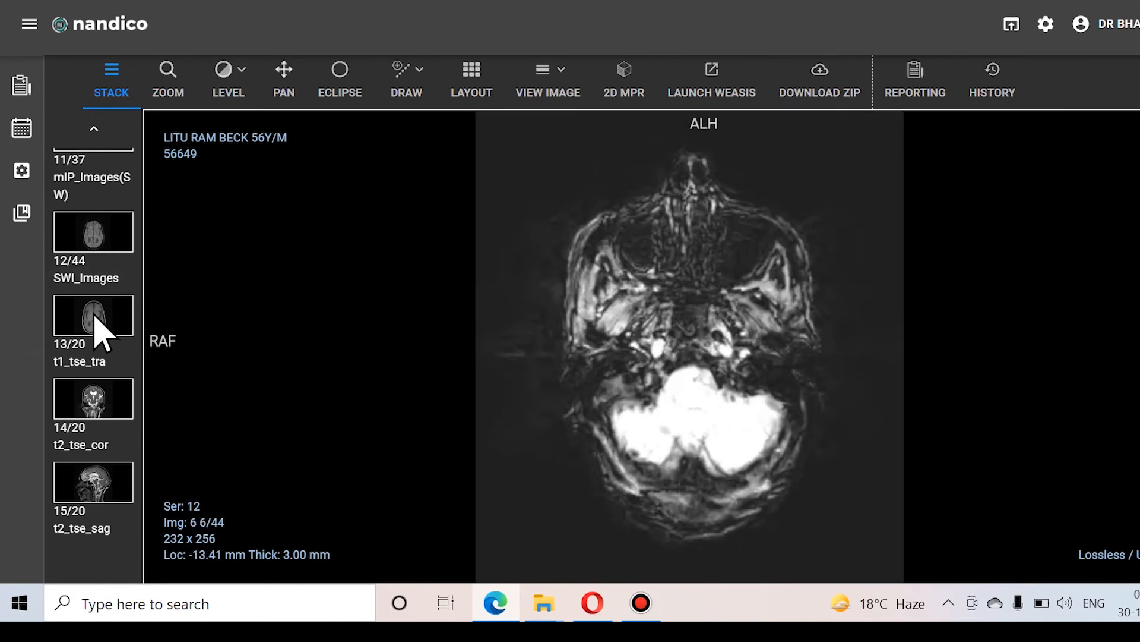
{"action": "scroll", "coordinate": [689, 346], "scroll_direction": "down", "scroll_amount": 7}
{"action": "scroll", "coordinate": [689, 346], "scroll_direction": "up", "scroll_amount": 8}
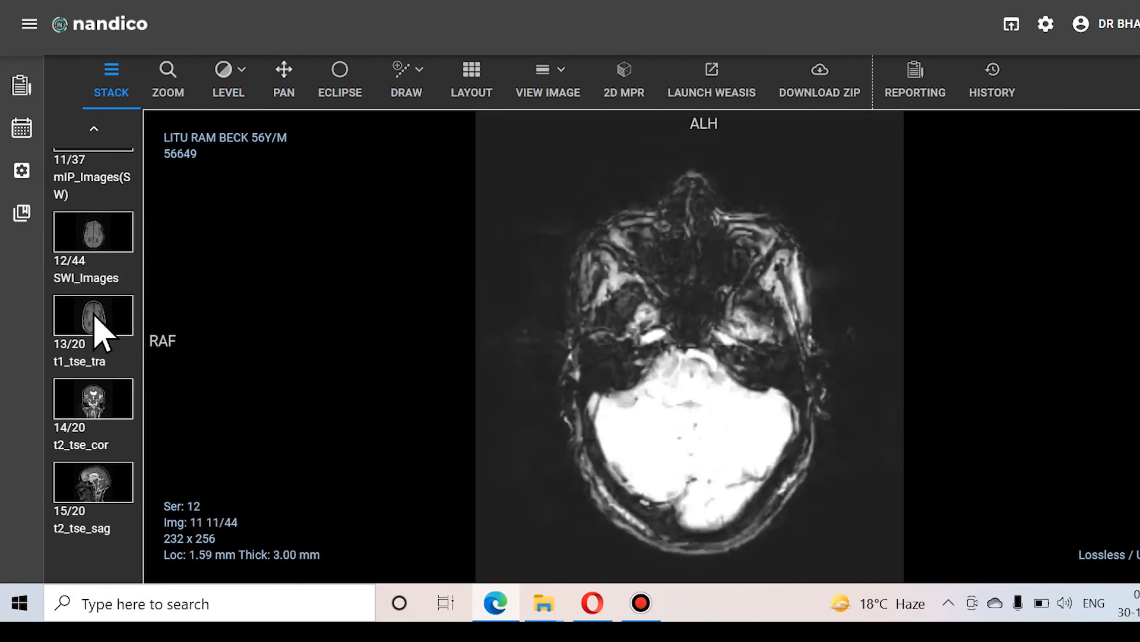
{"action": "scroll", "coordinate": [689, 346], "scroll_direction": "down", "scroll_amount": 6}
{"action": "scroll", "coordinate": [689, 346], "scroll_direction": "up", "scroll_amount": 10}
{"action": "scroll", "coordinate": [689, 346], "scroll_direction": "down", "scroll_amount": 12}
{"action": "scroll", "coordinate": [689, 345], "scroll_direction": "up", "scroll_amount": 7}
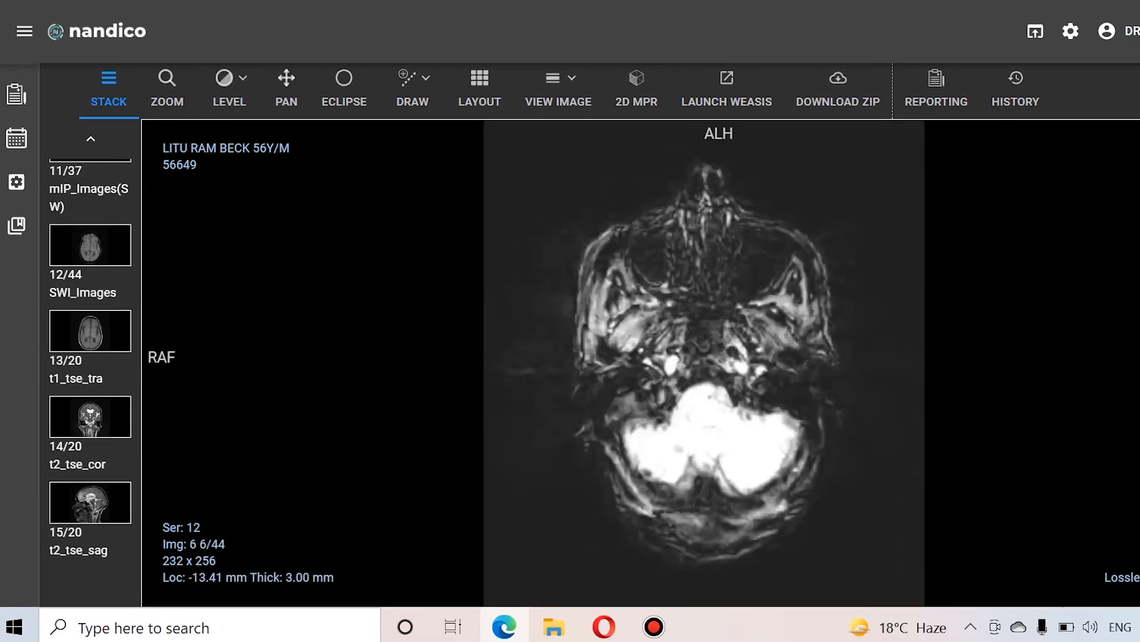
{"action": "scroll", "coordinate": [689, 346], "scroll_direction": "down", "scroll_amount": 20}
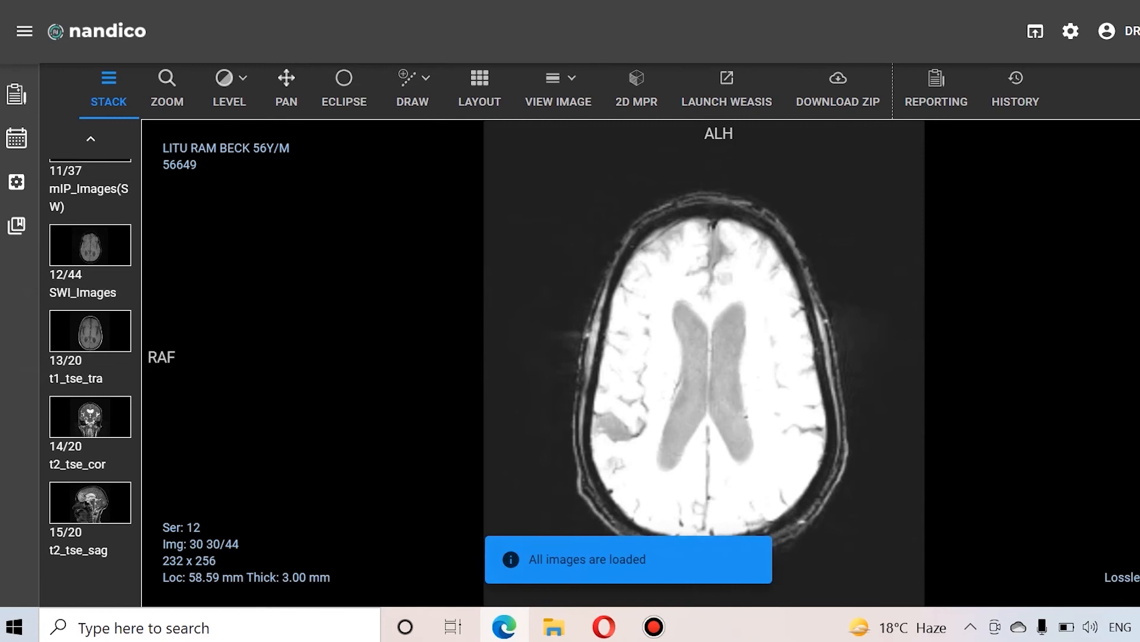
Darken the SWI image with manual window/level, then return to the study worklist
{"action": "left_click", "coordinate": [242, 78]}
{"action": "left_click", "coordinate": [229, 89]}
{"action": "left_click_drag", "start_coordinate": [689, 346], "coordinate": [701, 180]}
{"action": "left_click", "coordinate": [109, 89]}
{"action": "left_click", "coordinate": [16, 93]}
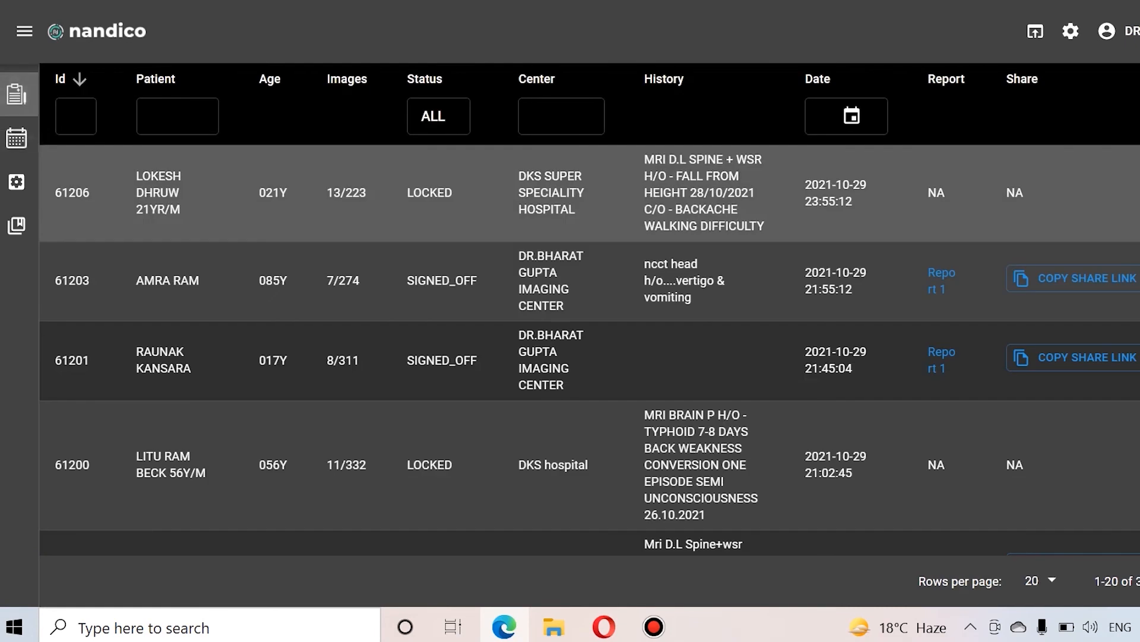
Open the NCCT head study (vertigo and vomiting history) to its Thin Plain series 3
{"action": "left_click", "coordinate": [167, 280]}
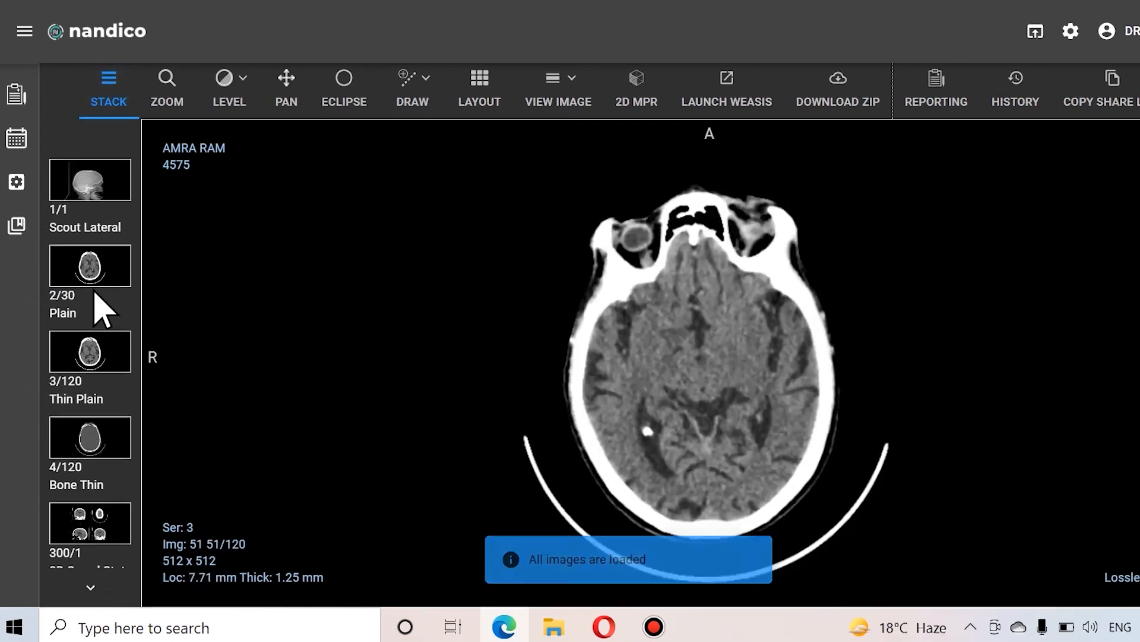
Step the Thin Plain CT to image 74 of 120 (lateral ventricles) and list the window presets
{"action": "key", "text": "Down"}
{"action": "key", "text": "Down"}
{"action": "key", "text": "Down"}
{"action": "key", "text": "Down"}
{"action": "key", "text": "Down"}
{"action": "key", "text": "Down"}
{"action": "key", "text": "Down"}
{"action": "key", "text": "Down"}
{"action": "key", "text": "Down"}
{"action": "key", "text": "Down"}
{"action": "key", "text": "Down"}
{"action": "key", "text": "Down"}
{"action": "key", "text": "Down"}
{"action": "key", "text": "Down"}
{"action": "key", "text": "Down"}
{"action": "key", "text": "Down"}
{"action": "key", "text": "Down"}
{"action": "key", "text": "Down"}
{"action": "key", "text": "Down"}
{"action": "key", "text": "Down"}
{"action": "key", "text": "Down"}
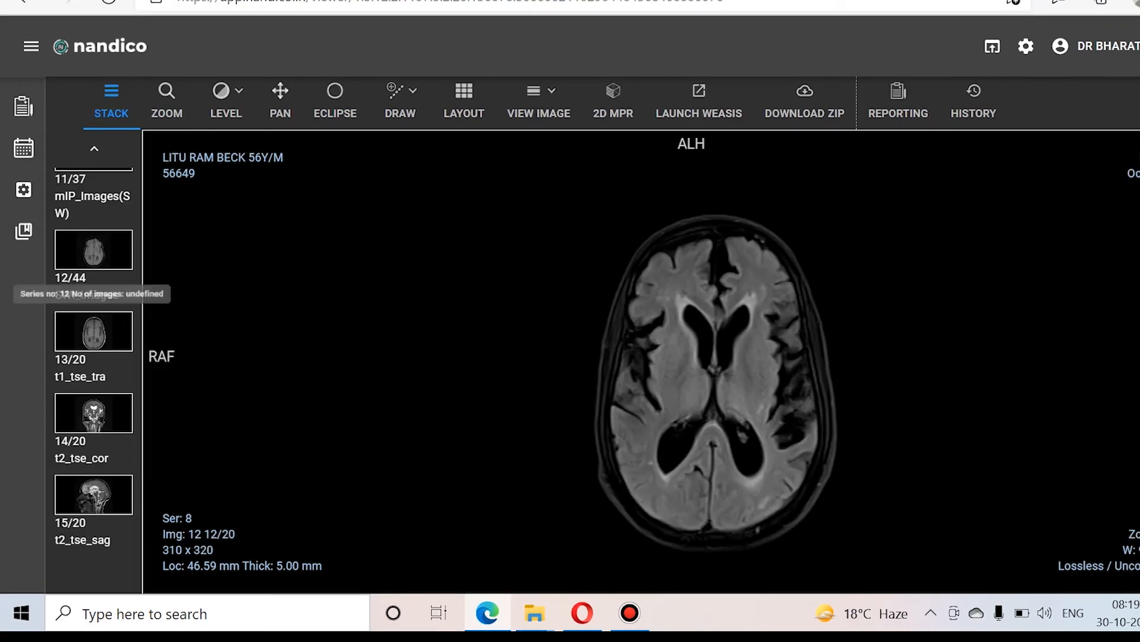
{"action": "key", "text": "Down"}
{"action": "key", "text": "Down"}
{"action": "key", "text": "Down"}
{"action": "key", "text": "Down"}
{"action": "key", "text": "Down"}
{"action": "key", "text": "Down"}
{"action": "key", "text": "Down"}
{"action": "key", "text": "Down"}
{"action": "key", "text": "Down"}
{"action": "key", "text": "Down"}
{"action": "key", "text": "Down"}
{"action": "key", "text": "Down"}
{"action": "key", "text": "Down"}
{"action": "key", "text": "Down"}
{"action": "key", "text": "Down"}
{"action": "key", "text": "Down"}
{"action": "key", "text": "Down"}
{"action": "key", "text": "Down"}
{"action": "key", "text": "Down"}
{"action": "key", "text": "Down"}
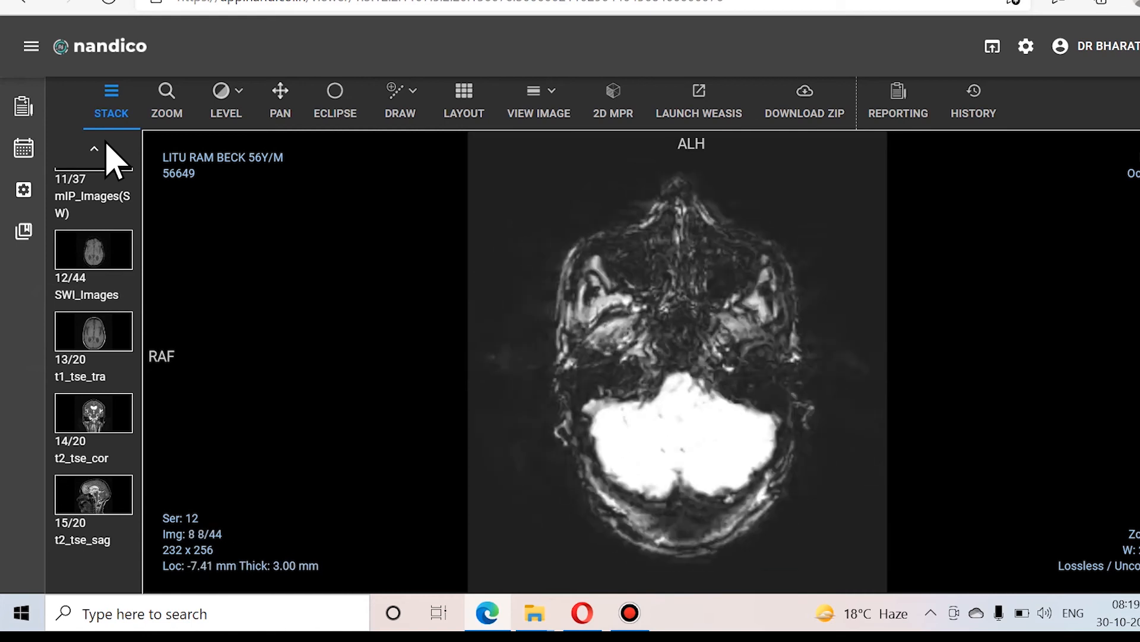
{"action": "key", "text": "Down"}
{"action": "key", "text": "Down"}
{"action": "key", "text": "Down"}
{"action": "key", "text": "Down"}
{"action": "key", "text": "Down"}
{"action": "key", "text": "Down"}
{"action": "key", "text": "Down"}
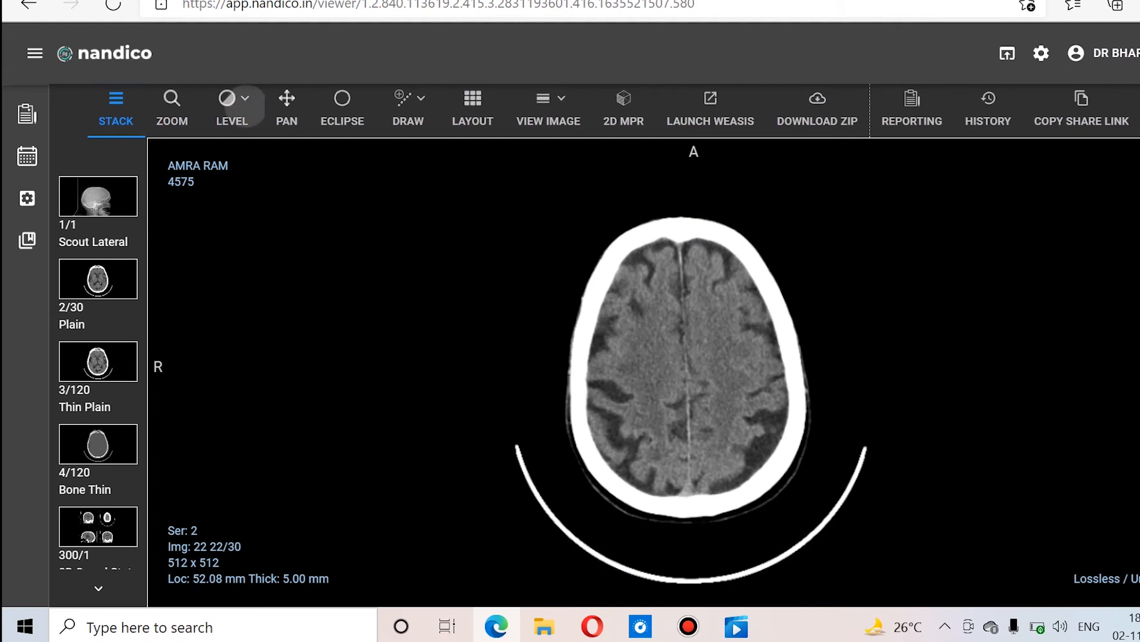
{"action": "left_click", "coordinate": [240, 112]}
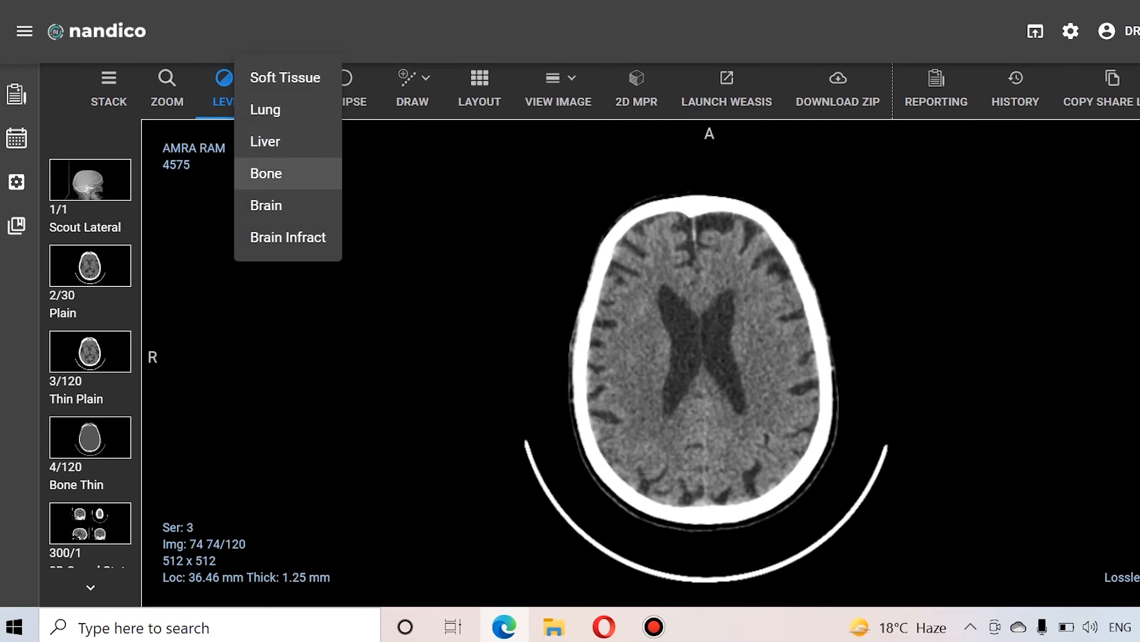
Apply the Bone window to the CT, darken it, and page through the slices
{"action": "left_click", "coordinate": [266, 172]}
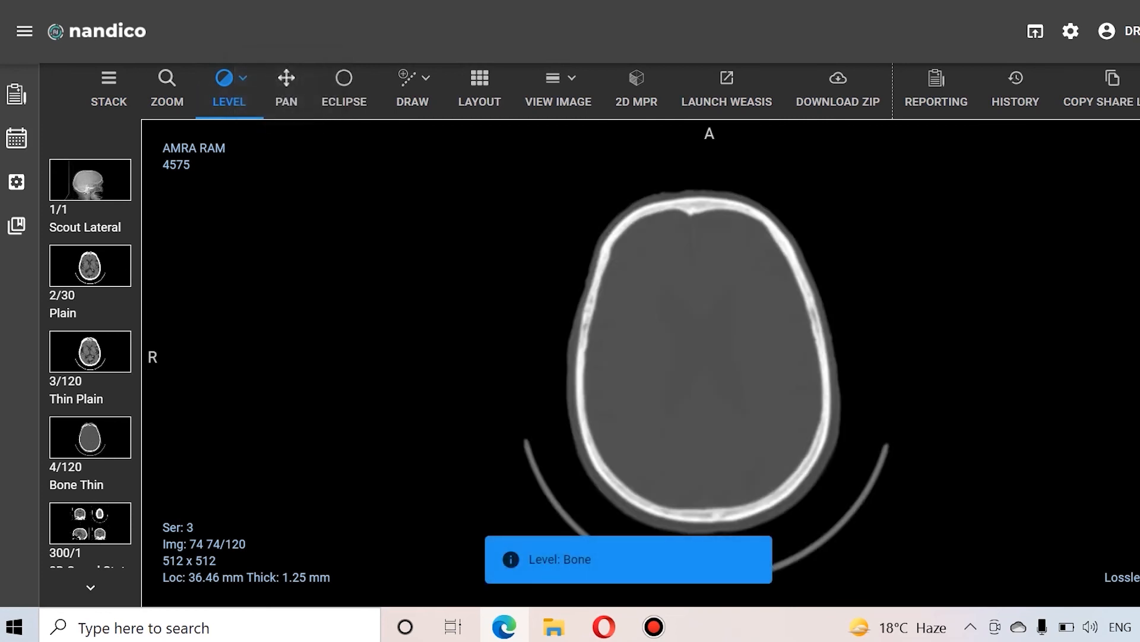
{"action": "left_click_drag", "start_coordinate": [700, 345], "coordinate": [701, 416]}
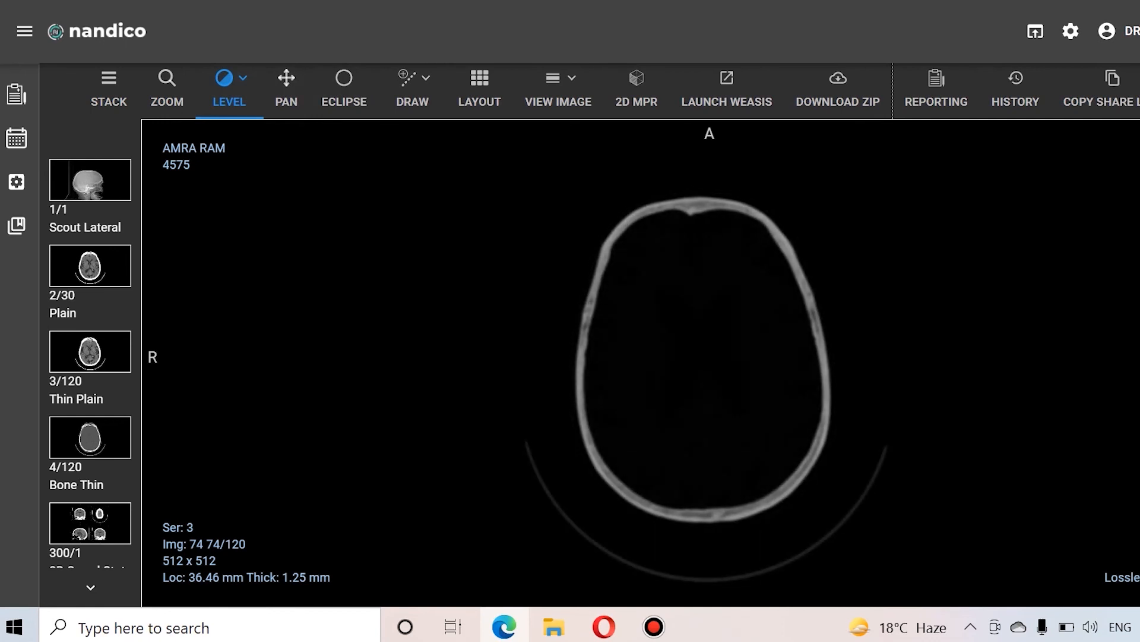
{"action": "left_click", "coordinate": [109, 89]}
{"action": "left_click_drag", "start_coordinate": [701, 356], "coordinate": [701, 404]}
{"action": "left_click", "coordinate": [243, 78]}
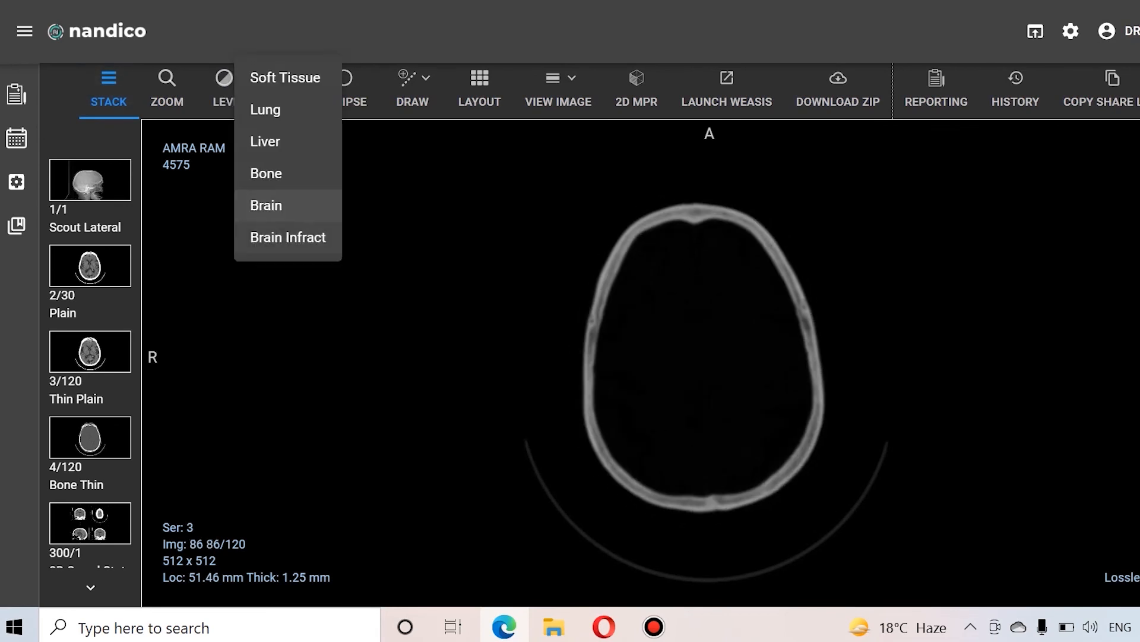
{"action": "left_click", "coordinate": [261, 207]}
{"action": "left_click_drag", "start_coordinate": [701, 356], "coordinate": [700, 264]}
Try the Lung, Soft Tissue and Brain window presets in turn
{"action": "left_click", "coordinate": [243, 77]}
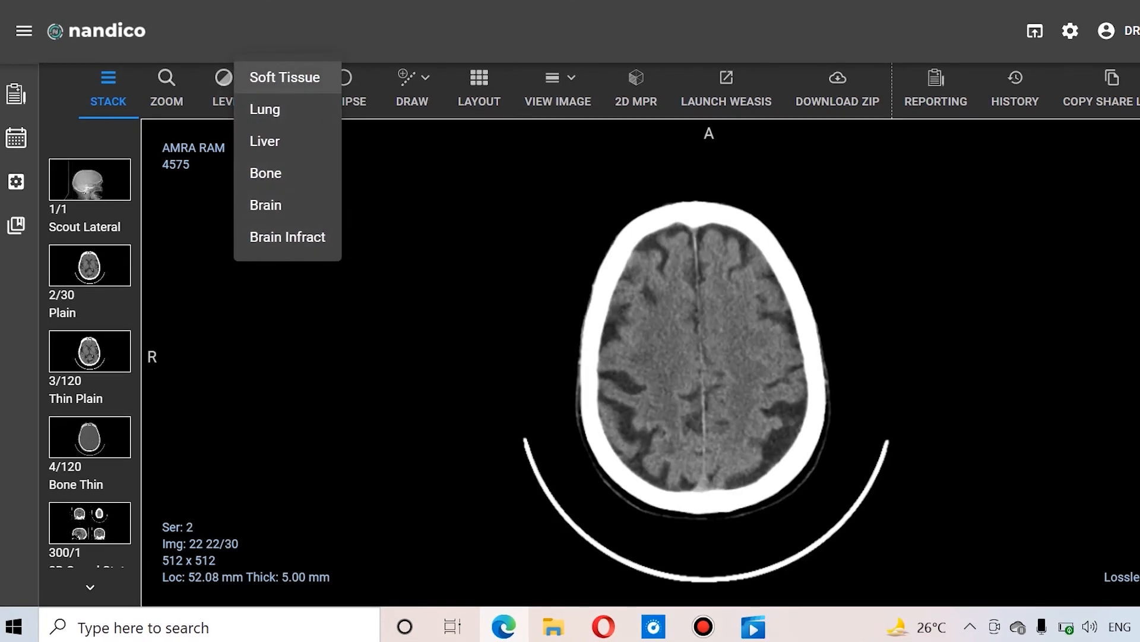
{"action": "left_click", "coordinate": [265, 109]}
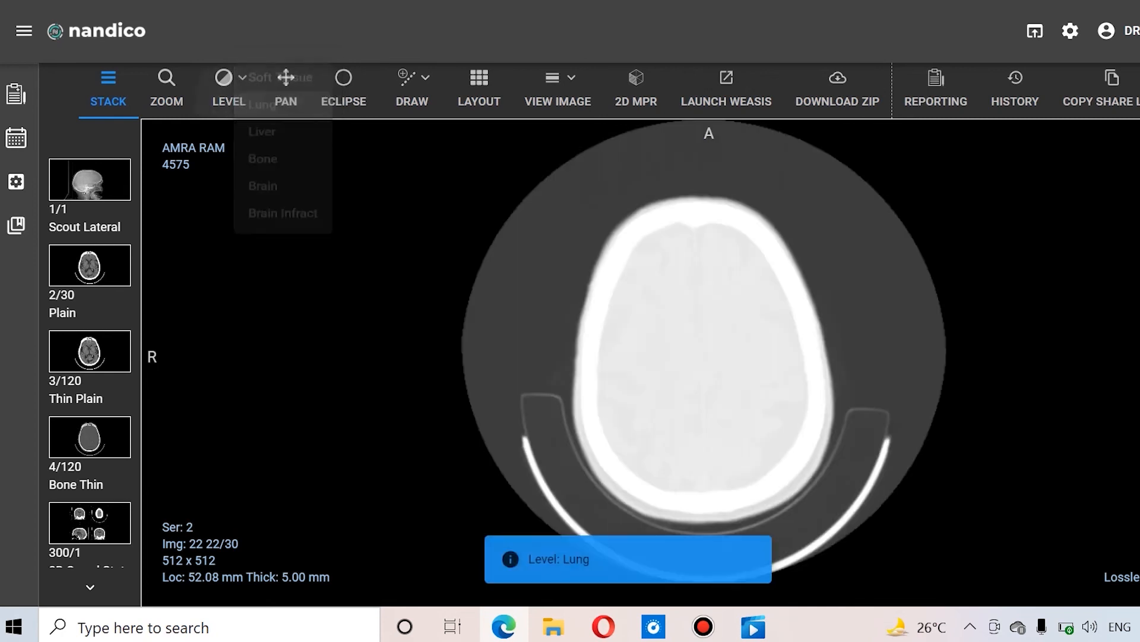
{"action": "left_click", "coordinate": [243, 78]}
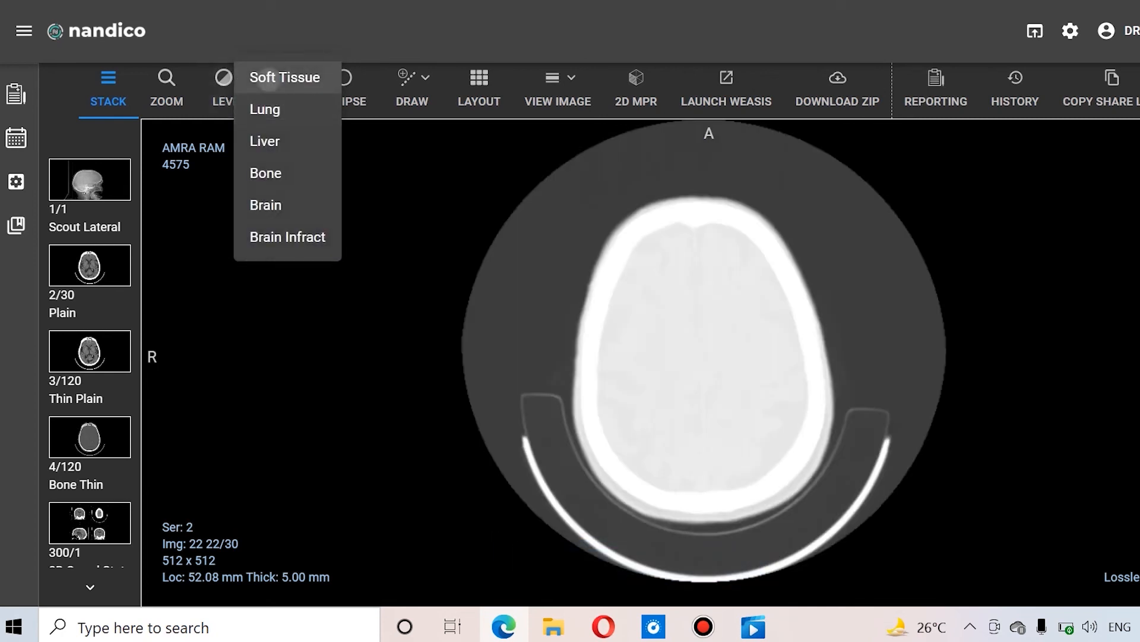
{"action": "left_click", "coordinate": [265, 76]}
{"action": "scroll", "coordinate": [706, 357], "scroll_direction": "down", "scroll_amount": 3}
{"action": "scroll", "coordinate": [707, 356], "scroll_direction": "up", "scroll_amount": 7}
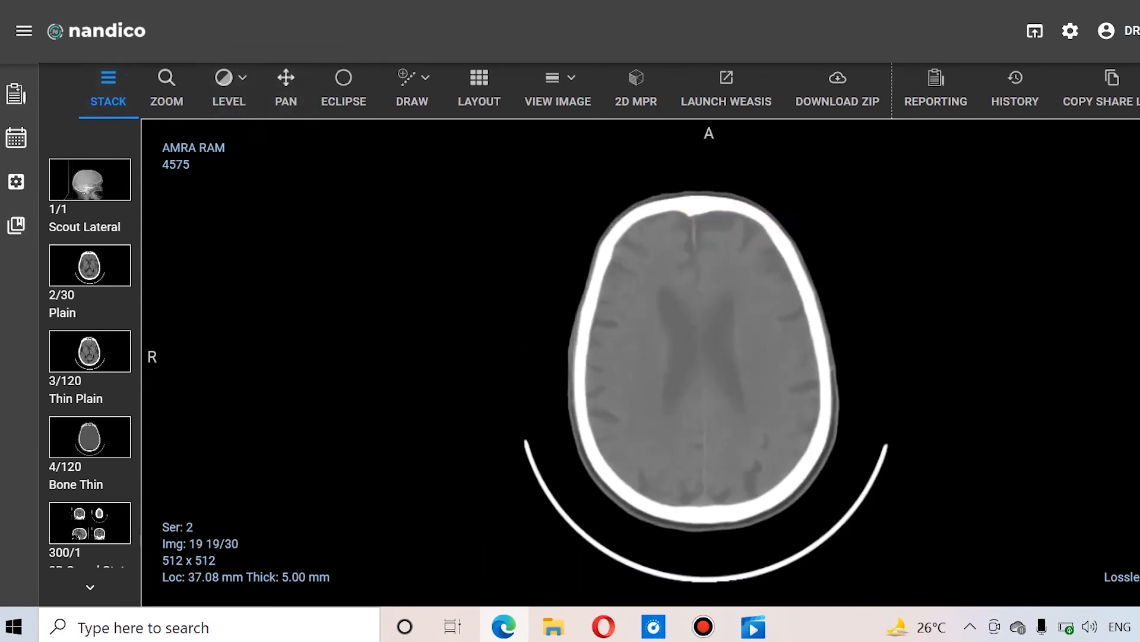
{"action": "left_click", "coordinate": [243, 78]}
{"action": "left_click", "coordinate": [265, 205]}
Move the measurement off the skull, brighten the window slightly, and select ellipse ROI drawing
{"action": "left_click_drag", "start_coordinate": [699, 357], "coordinate": [437, 481]}
{"action": "scroll", "coordinate": [707, 356], "scroll_direction": "down", "scroll_amount": 5}
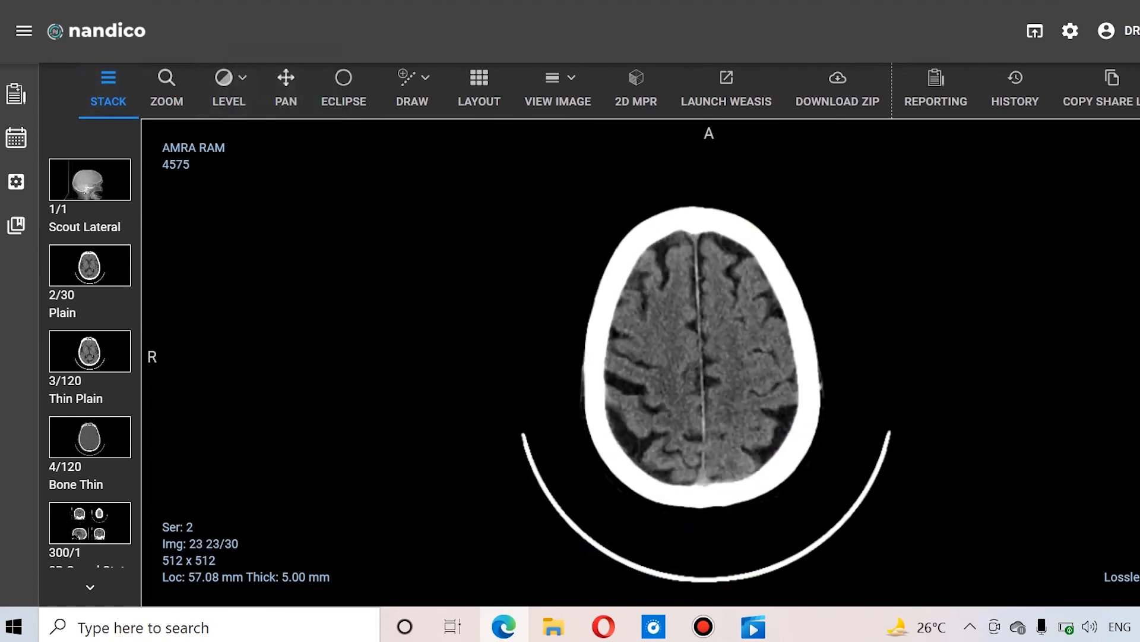
{"action": "scroll", "coordinate": [707, 357], "scroll_direction": "up", "scroll_amount": 11}
{"action": "scroll", "coordinate": [707, 357], "scroll_direction": "down", "scroll_amount": 1}
{"action": "left_click", "coordinate": [227, 85]}
{"action": "mouse_move", "coordinate": [707, 357]}
{"action": "left_mouse_down"}
{"action": "mouse_move", "coordinate": [707, 330]}
{"action": "mouse_move", "coordinate": [706, 367]}
{"action": "left_mouse_up"}
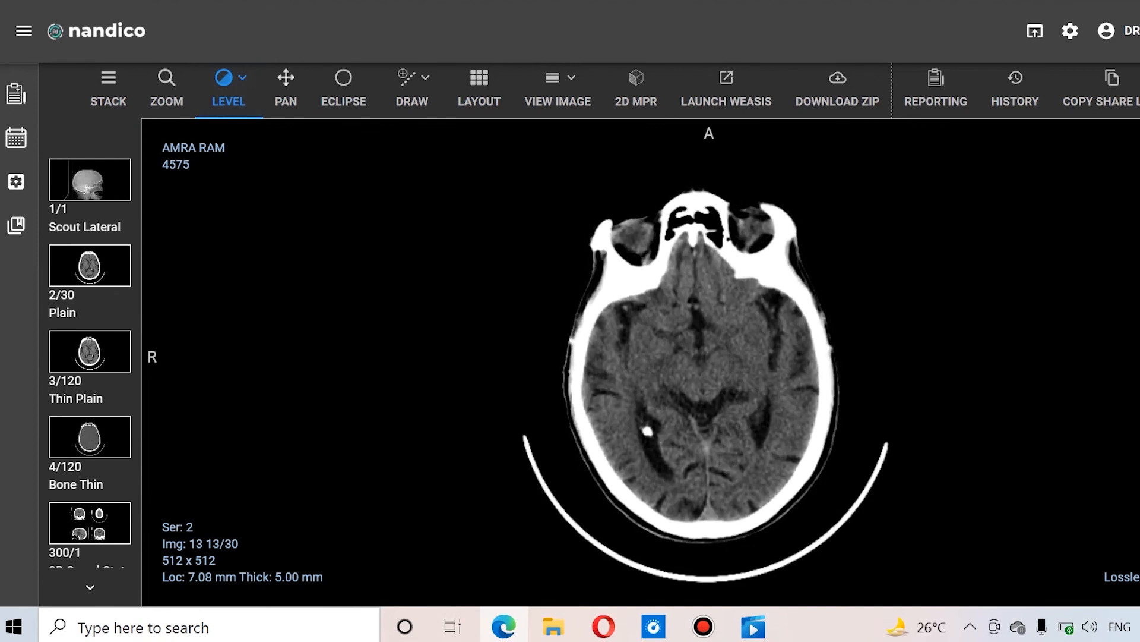
{"action": "left_click", "coordinate": [90, 84]}
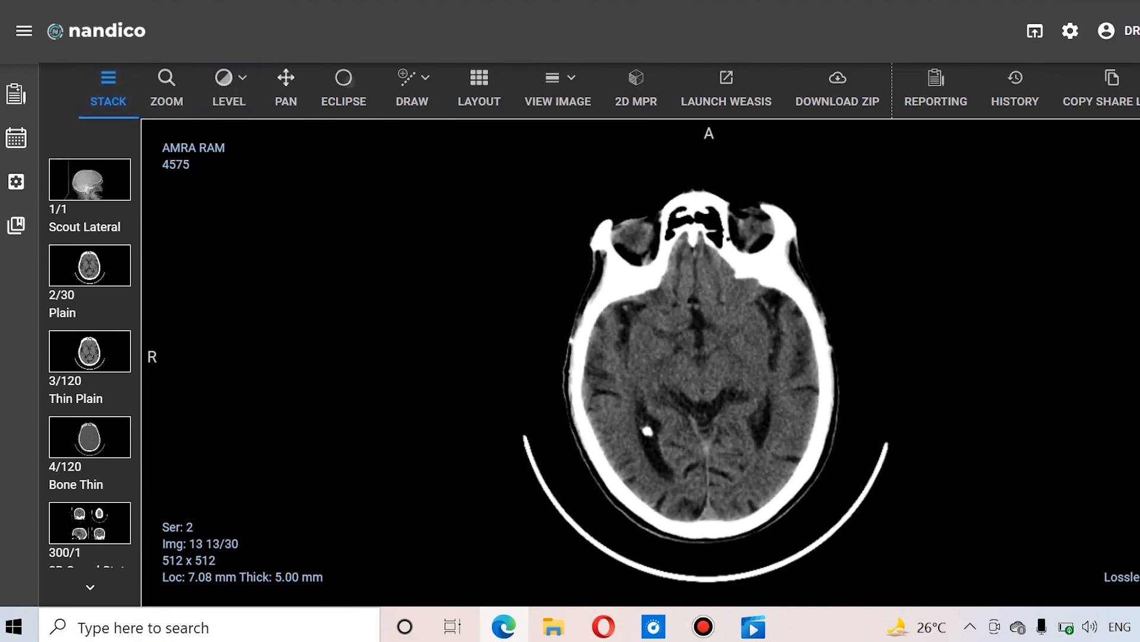
{"action": "left_click", "coordinate": [344, 84]}
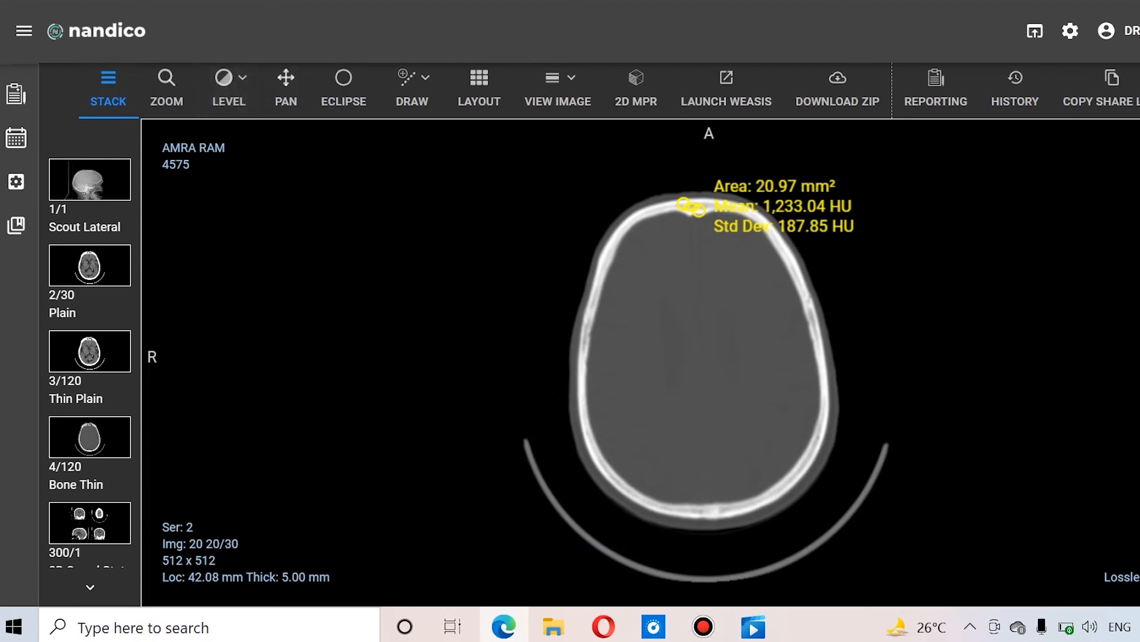
Reapply the Brain window and draw ellipse ROIs on brain tissue (26.25 HU) and ventricle (2.83 HU)
{"action": "left_click", "coordinate": [242, 77]}
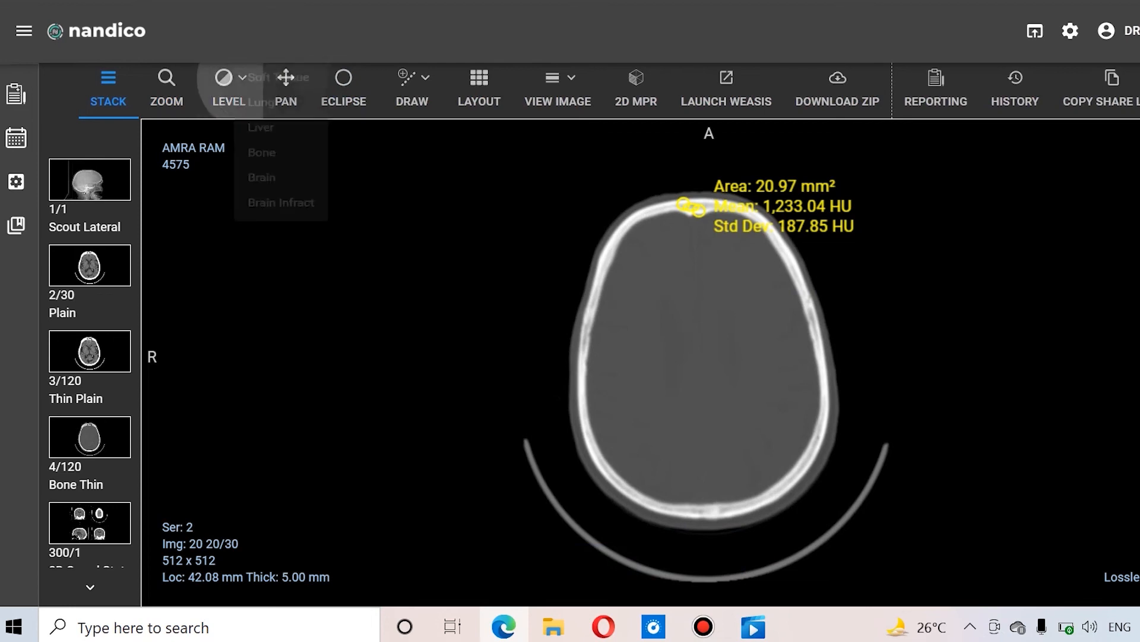
{"action": "left_click", "coordinate": [266, 205]}
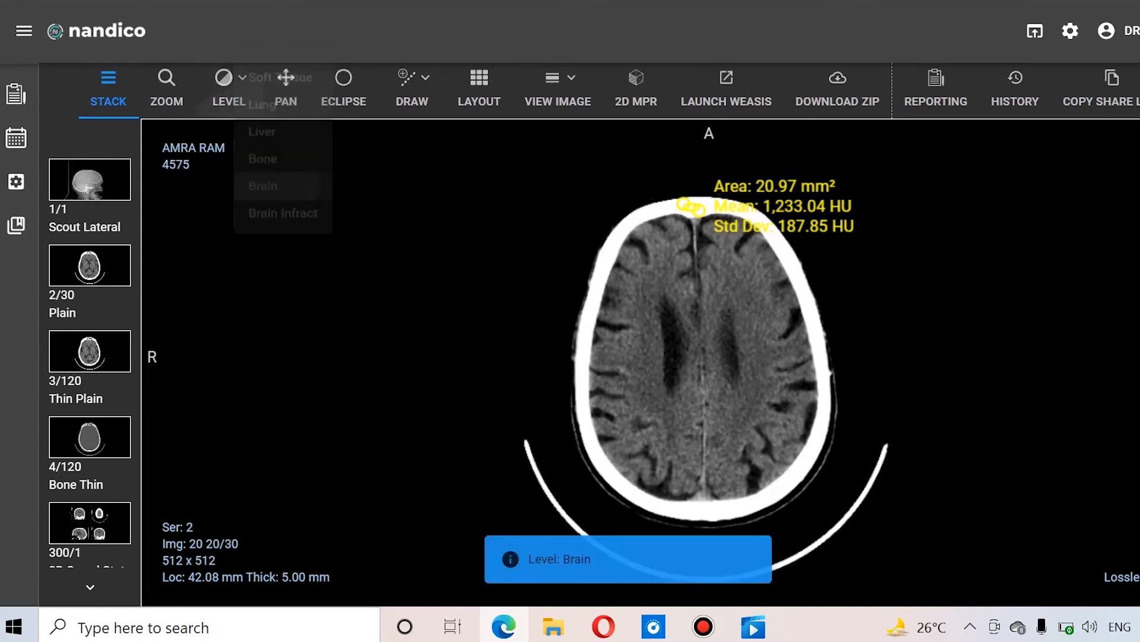
{"action": "scroll", "coordinate": [704, 356], "scroll_direction": "up", "scroll_amount": 2}
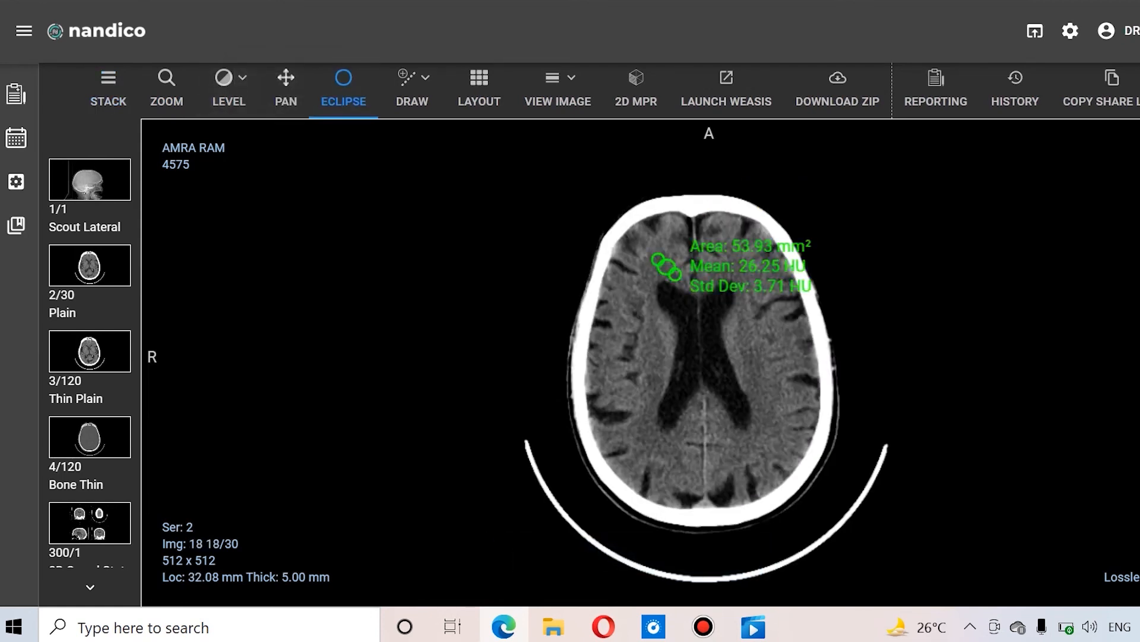
{"action": "left_click", "coordinate": [108, 89]}
{"action": "left_click", "coordinate": [343, 89]}
{"action": "left_click_drag", "start_coordinate": [682, 323], "coordinate": [694, 349]}
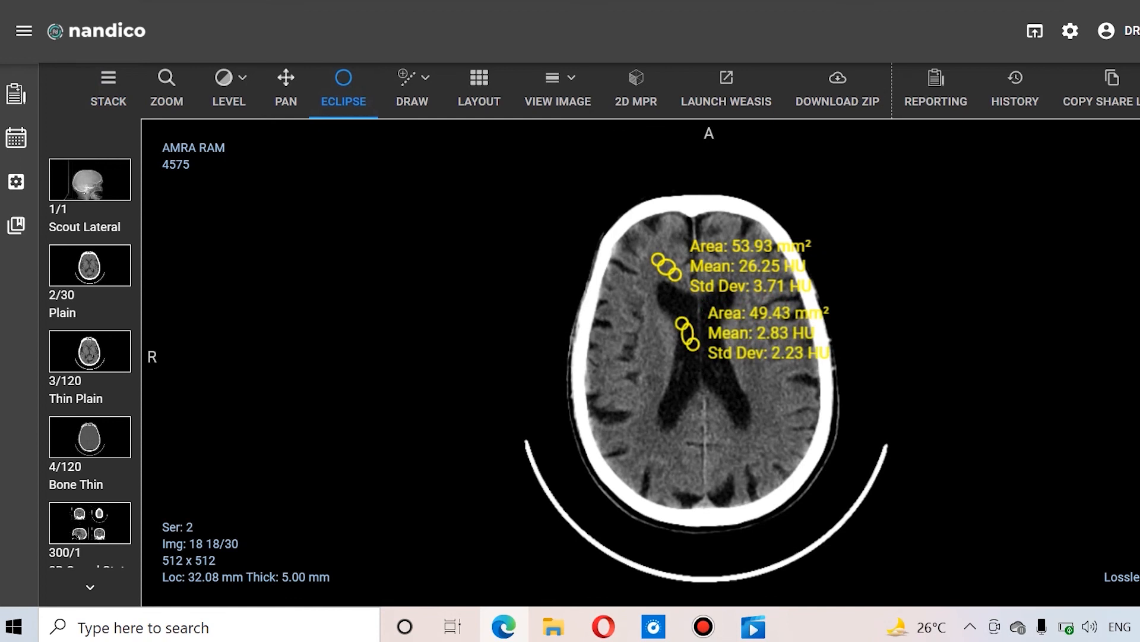
Settle on CT slice 18 of 30 and switch the viewer to a 1×2 side-by-side layout
{"action": "left_click", "coordinate": [108, 89]}
{"action": "scroll", "coordinate": [704, 356], "scroll_direction": "down", "scroll_amount": 3}
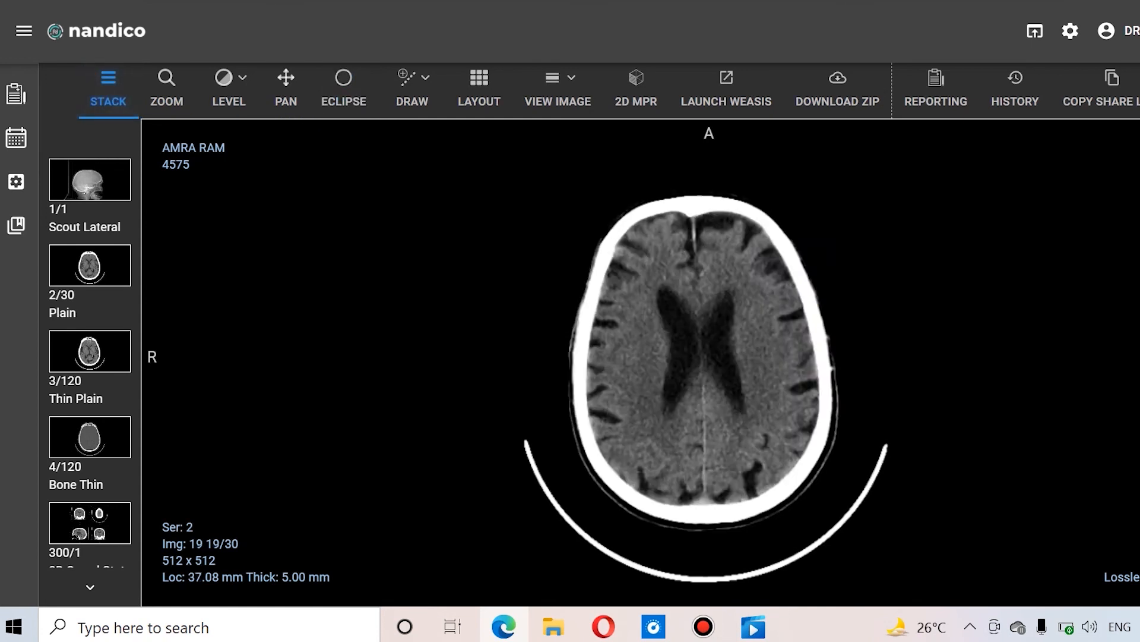
{"action": "scroll", "coordinate": [704, 356], "scroll_direction": "up", "scroll_amount": 8}
{"action": "scroll", "coordinate": [704, 357], "scroll_direction": "down", "scroll_amount": 3}
{"action": "scroll", "coordinate": [704, 356], "scroll_direction": "up", "scroll_amount": 1}
{"action": "scroll", "coordinate": [704, 356], "scroll_direction": "up", "scroll_amount": 3}
{"action": "scroll", "coordinate": [704, 356], "scroll_direction": "down", "scroll_amount": 6}
{"action": "scroll", "coordinate": [704, 356], "scroll_direction": "up", "scroll_amount": 3}
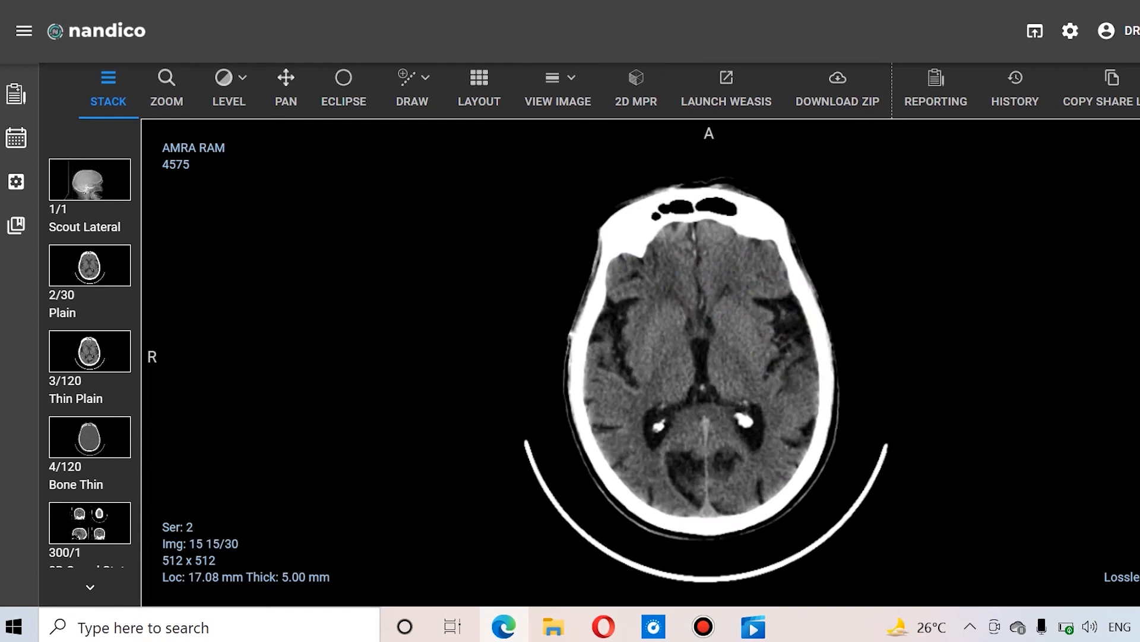
{"action": "scroll", "coordinate": [704, 357], "scroll_direction": "down", "scroll_amount": 4}
{"action": "left_click", "coordinate": [480, 89]}
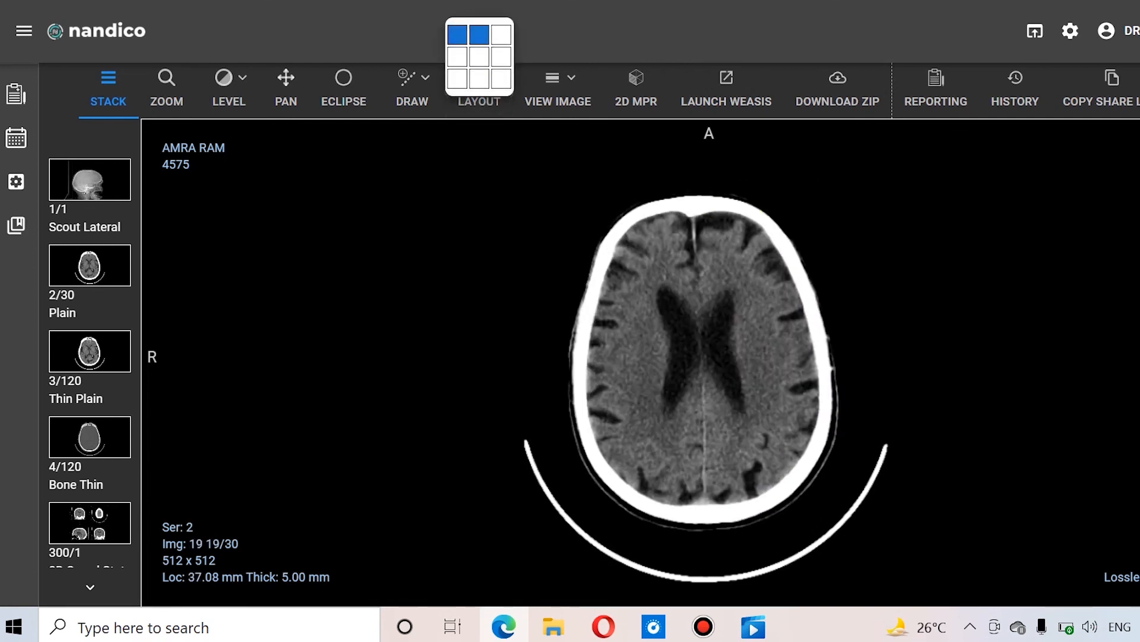
{"action": "left_click", "coordinate": [502, 37]}
{"action": "scroll", "coordinate": [951, 357], "scroll_direction": "down", "scroll_amount": 17}
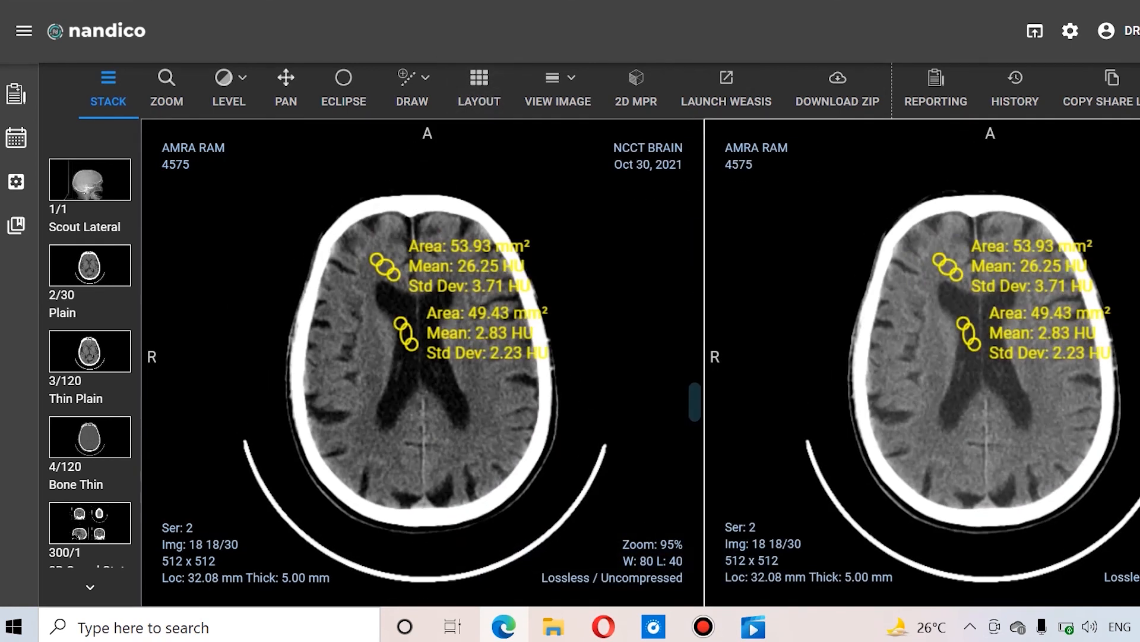